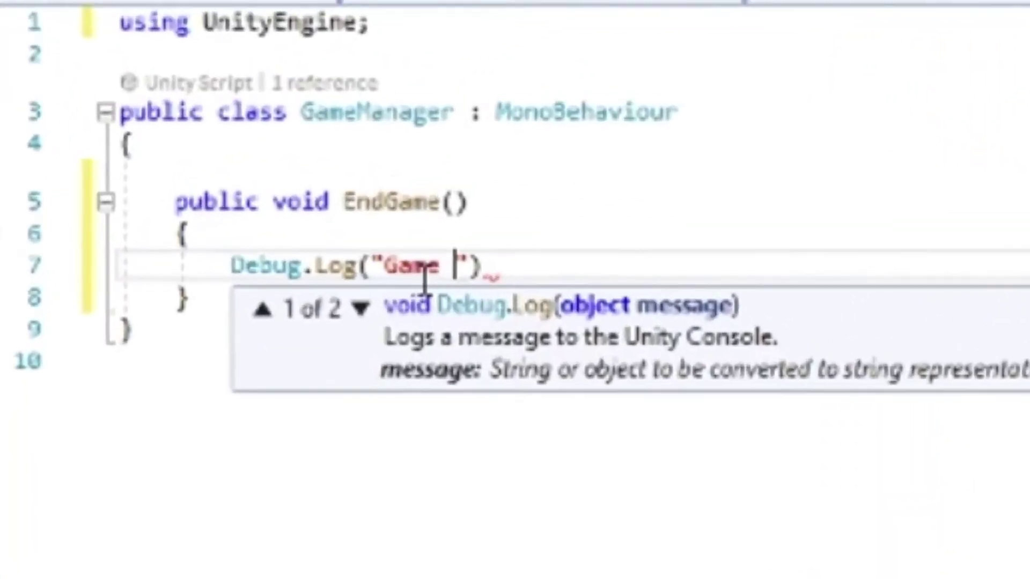
text(;)
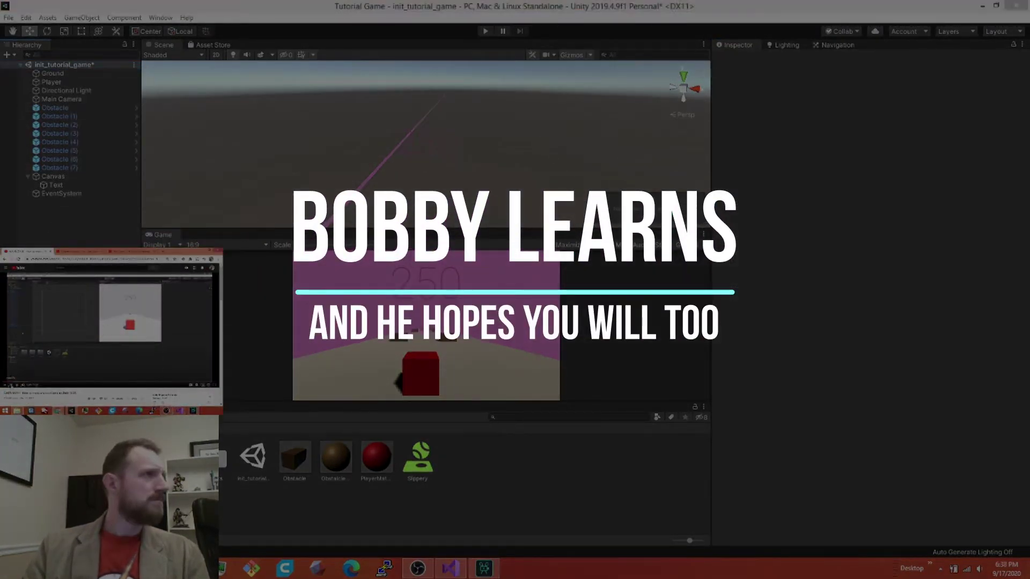
Create an empty GameManager object and attach a new GameManager script to it.
key(ctrl+shift+n)
text(GameManager)
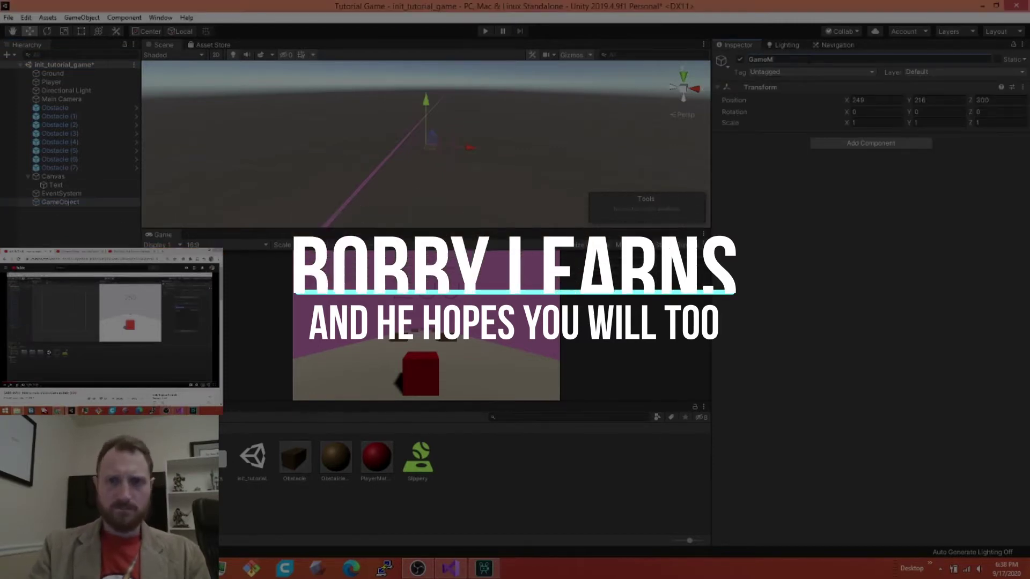
key(Return)
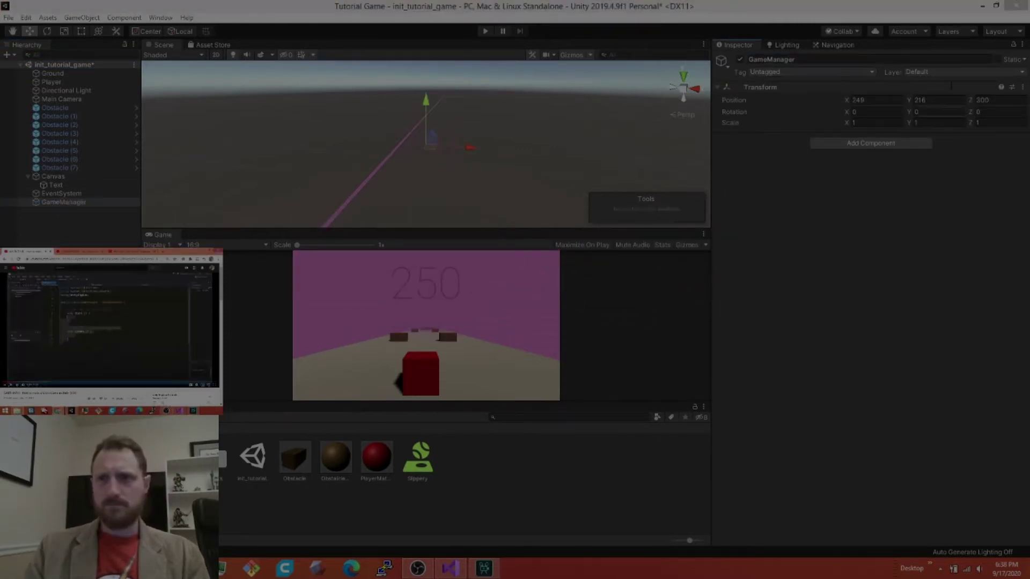
click(870, 143)
click(899, 305)
In Visual Studio, strip GameManager's unused using lines and default Start and Update methods.
double_click(906, 157)
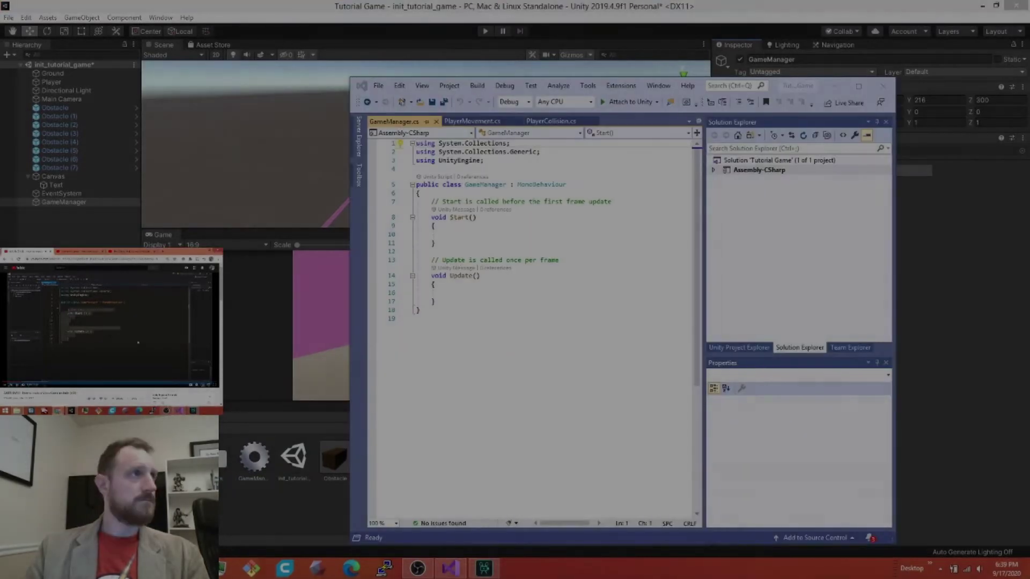
key(Delete)
drag(483, 160, 379, 141)
key(Delete)
text(void EndGame())
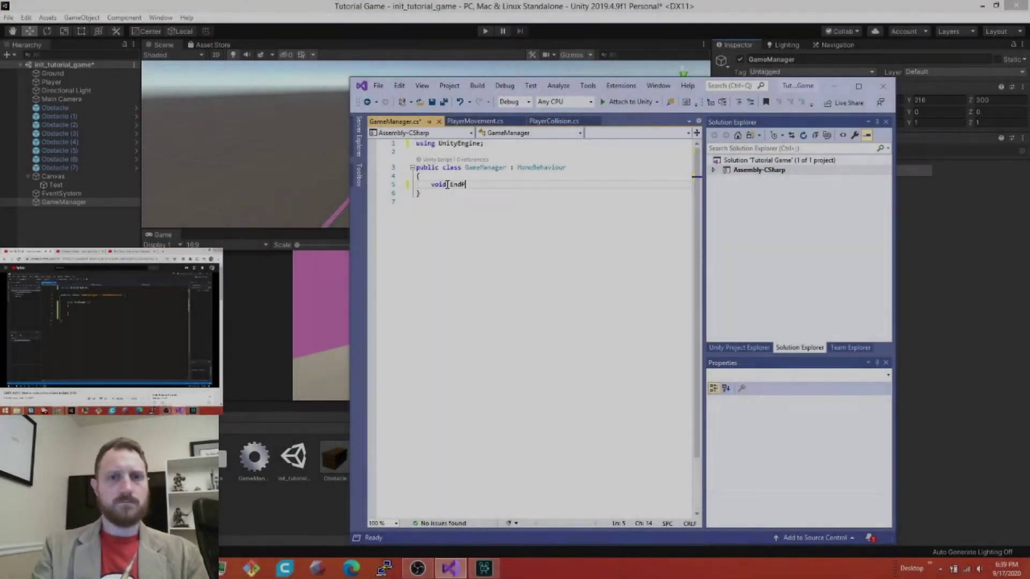
key(Return)
text({)
key(Return)
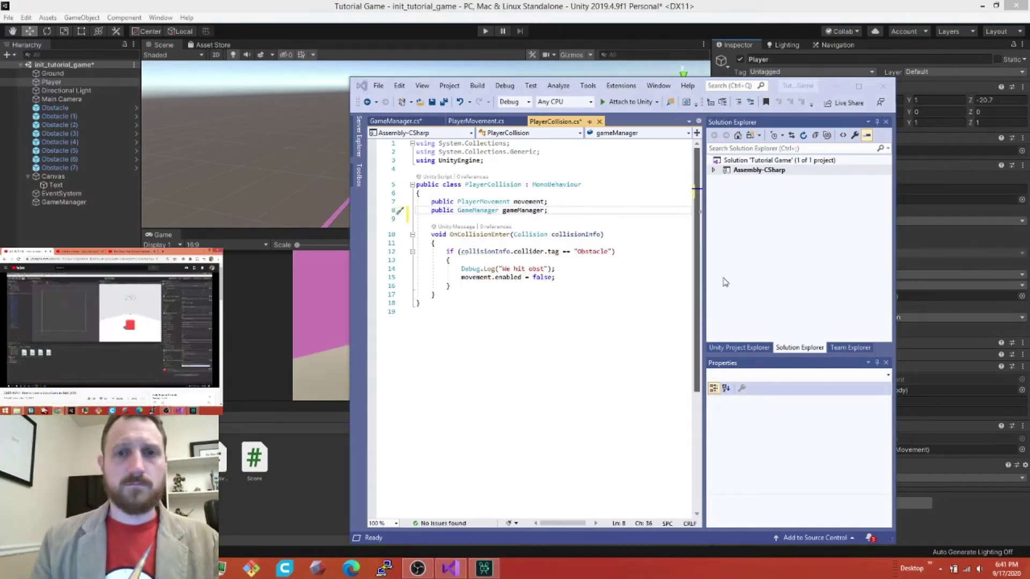
Save PlayerCollision, remove its GameManager field, and add a line after disabling movement.
key(ctrl+s)
key(shift+Up)
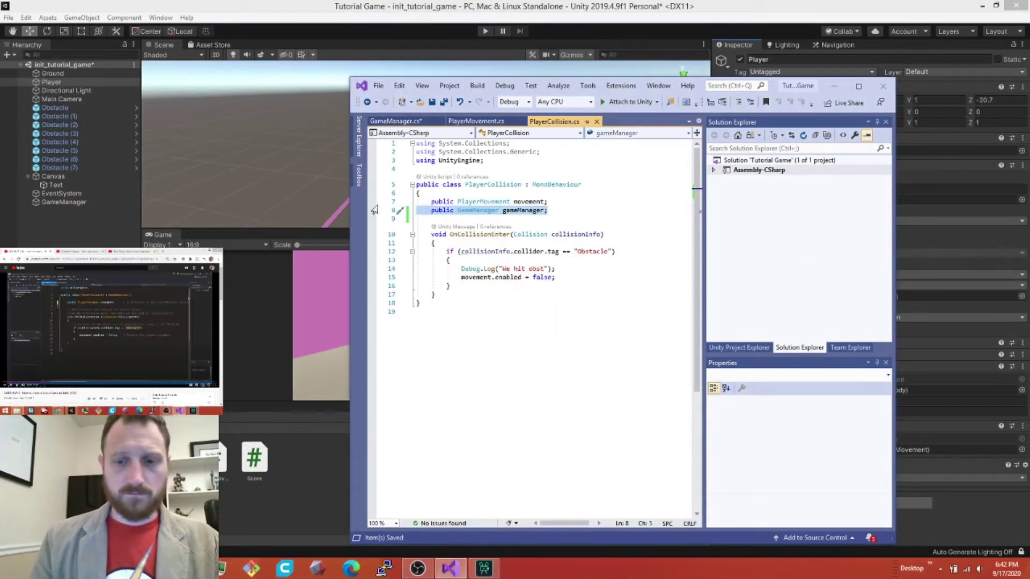
key(BackSpace)
click(599, 268)
key(Return)
text(FindObjectOfType<GameManager>();)
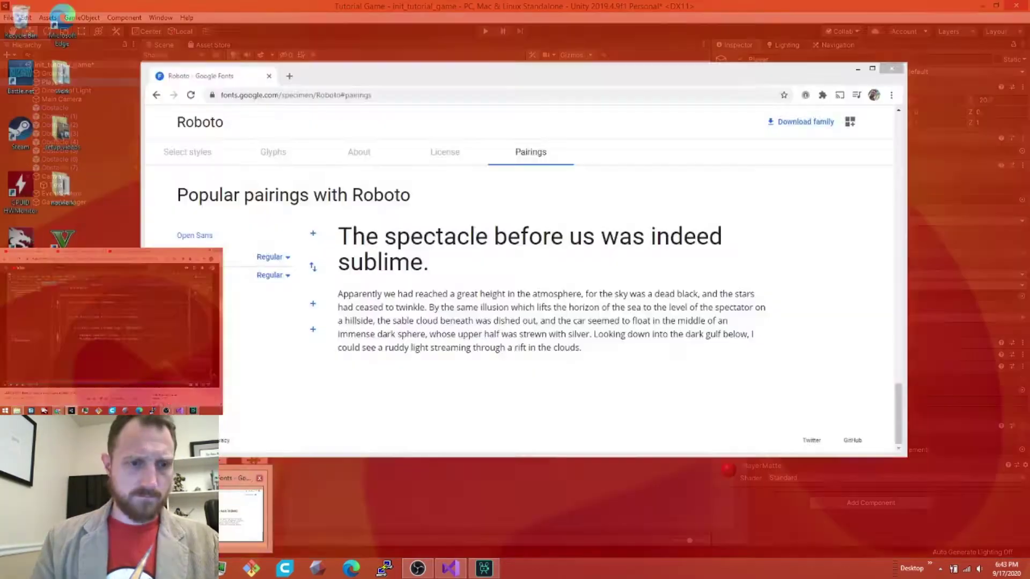
text(Debug.Log("Gme Ov)
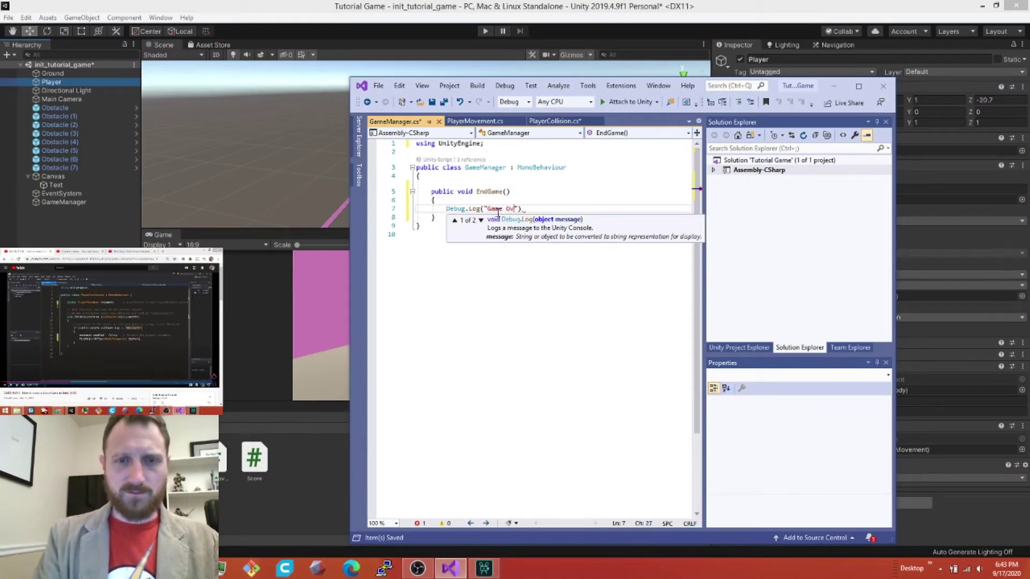
text(;)
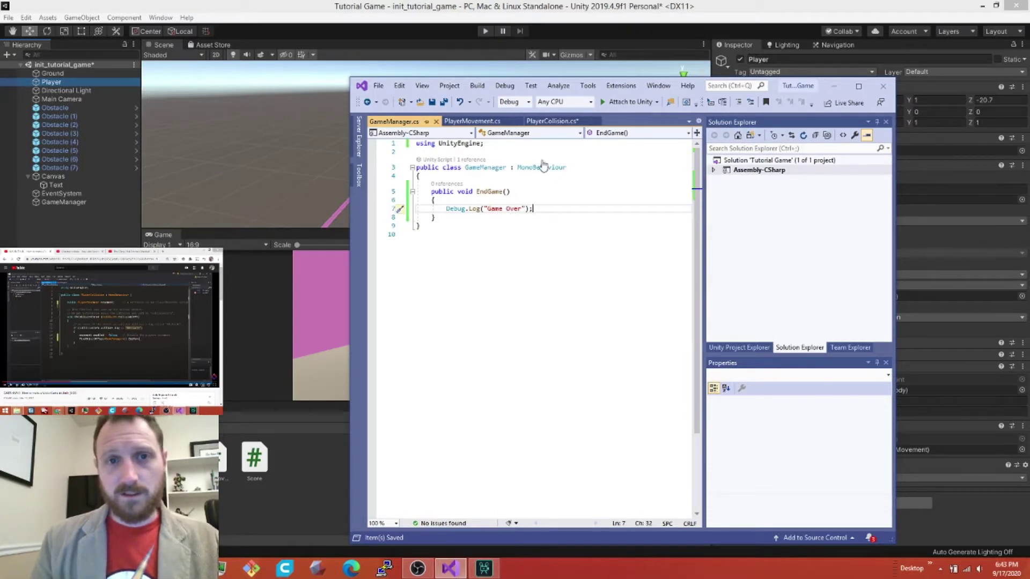
In PlayerCollision.cs, complete the FindObjectOfType<GameManager>() line with .EndGame().
click(542, 121)
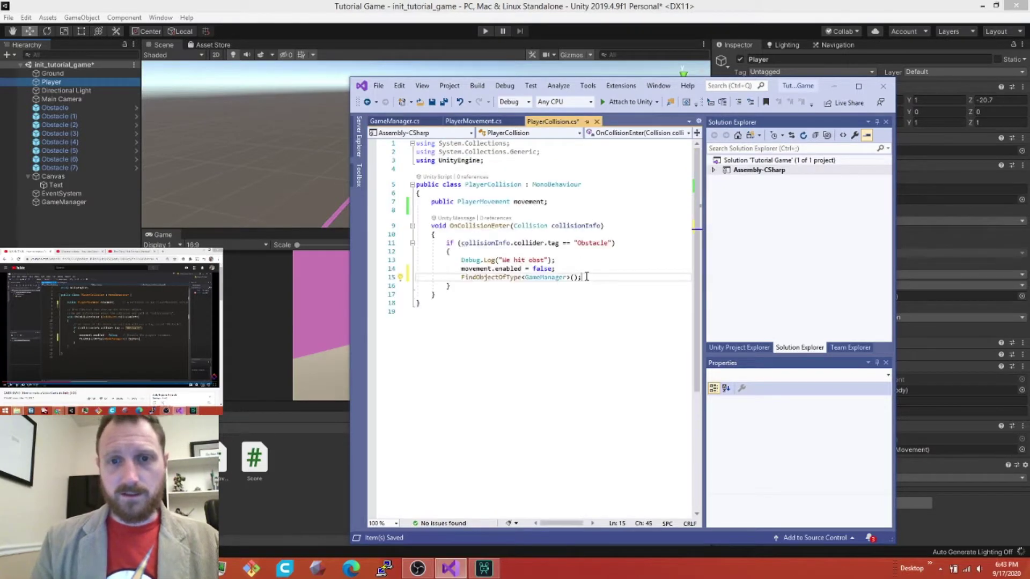
text(.)
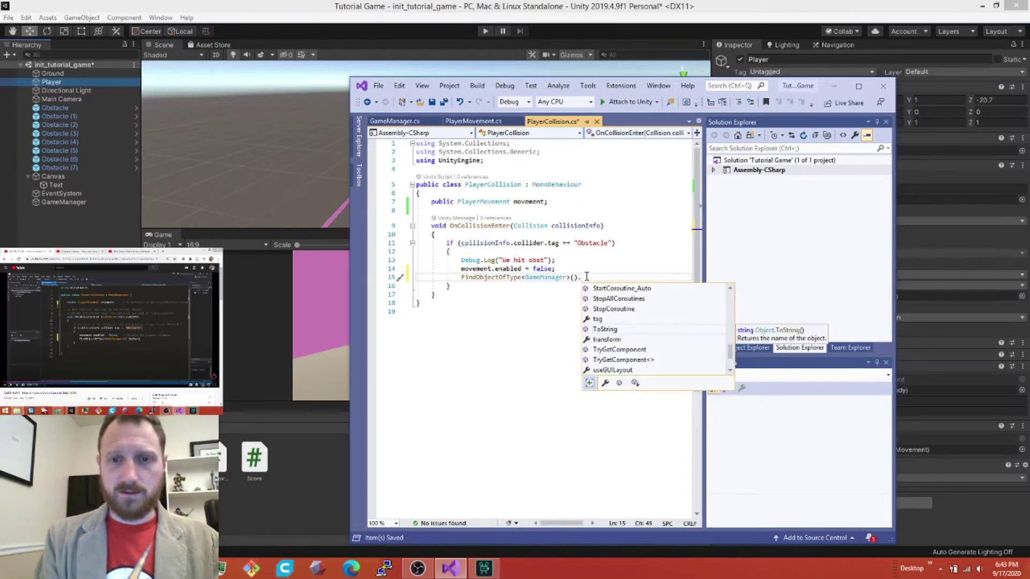
text(E)
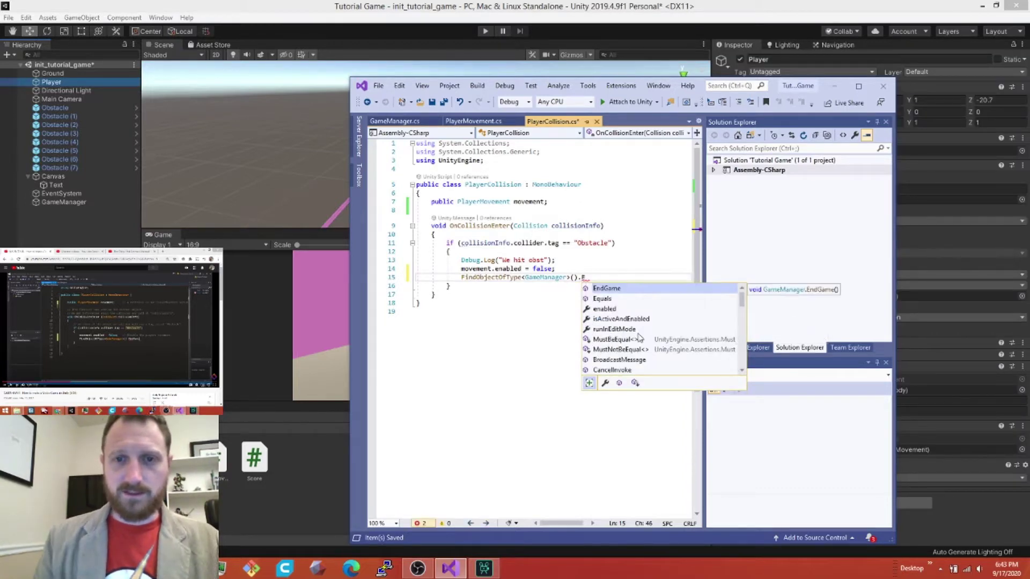
double_click(634, 290)
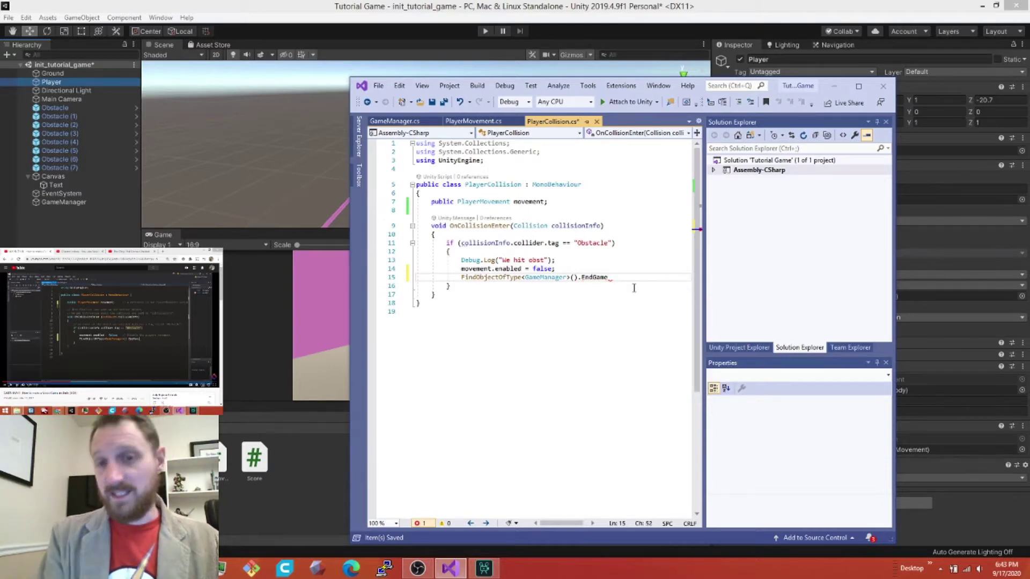
text(())
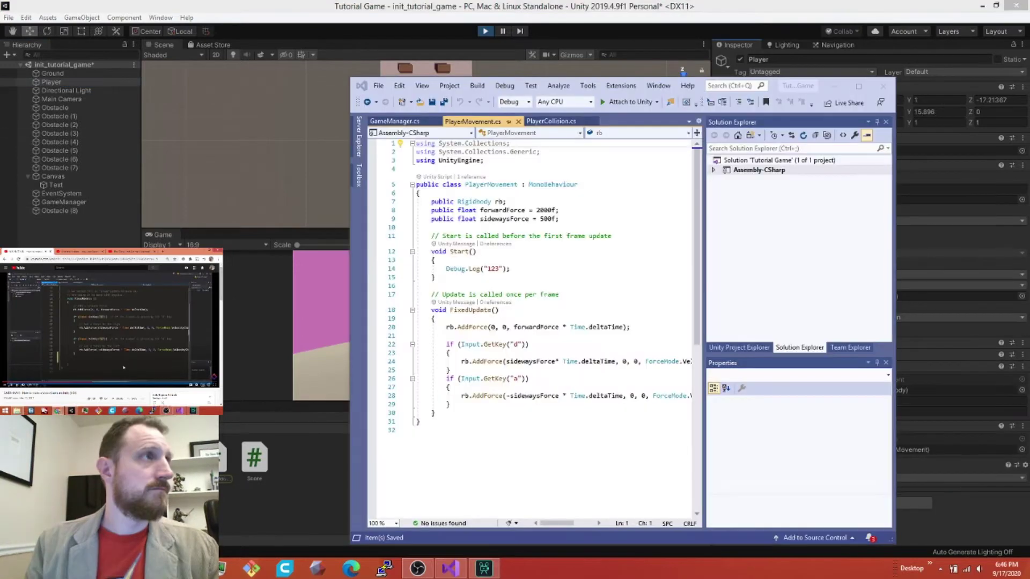
text(.position.y < -1f))
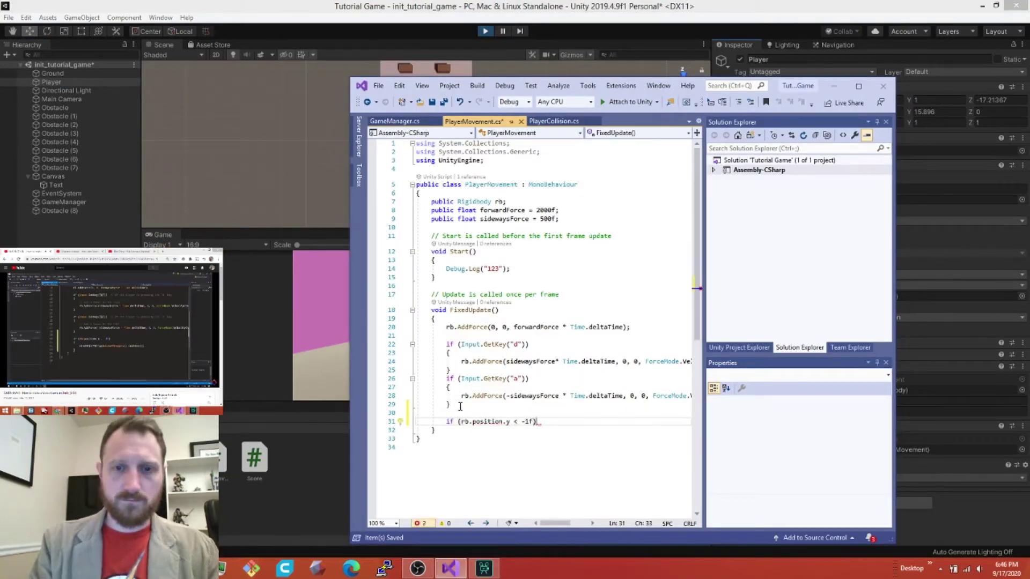
Make the fall-below -1 check call EndGame, and add a gameHasEnded line in GameManager.
key(Return)
text({)
key(Return)
text(FindObjectOfType<Game)
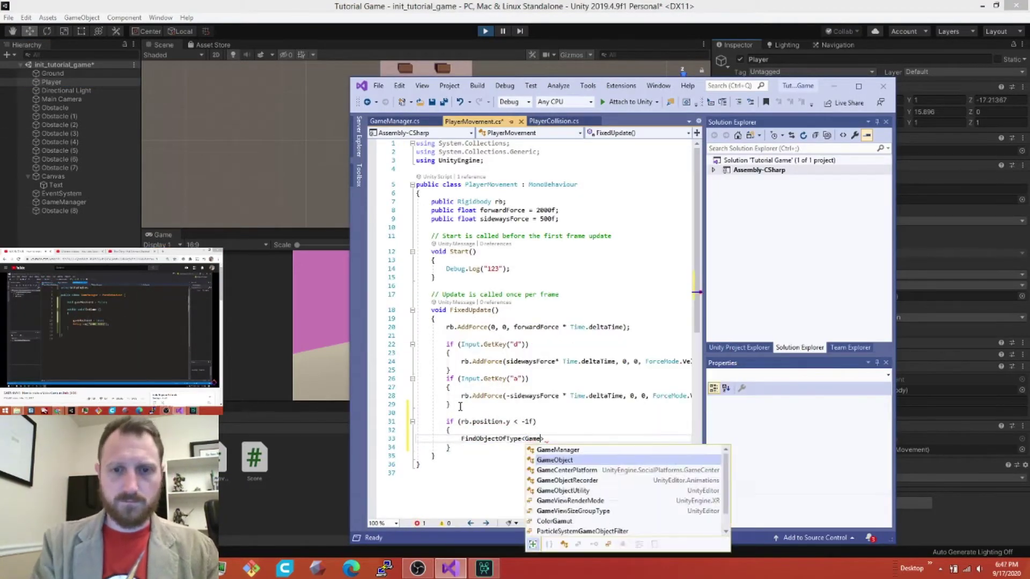
text(Manager>().EndGame();)
key(ctrl+s)
click(394, 120)
text(bool game)
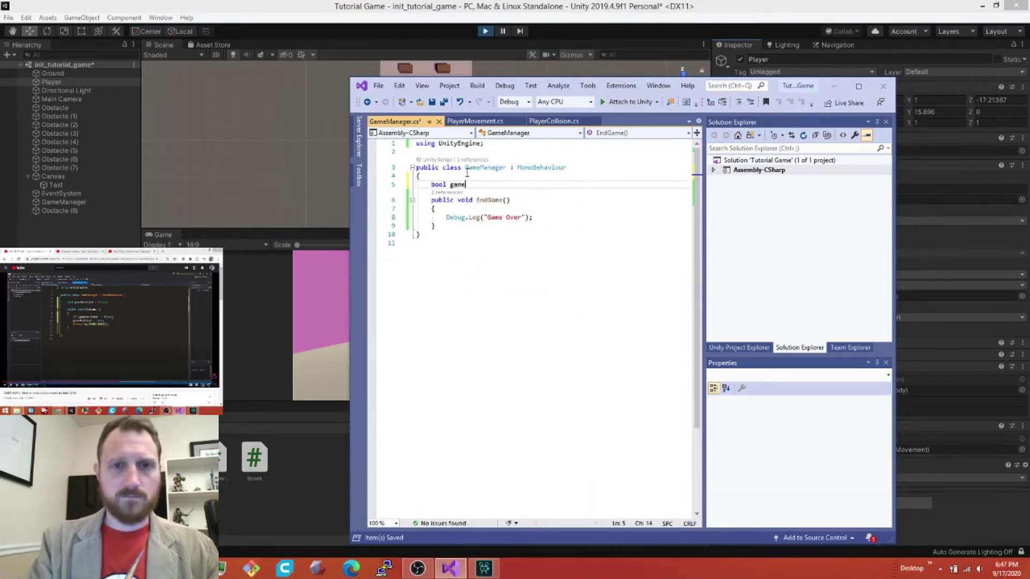
Move EndGame's Game Over log inside an if (gameHasEnded == false) check.
key(Down)
key(Down)
key(Return)
text(if (gameHasEnded == false) {)
key(Return)
key(shift+Down)
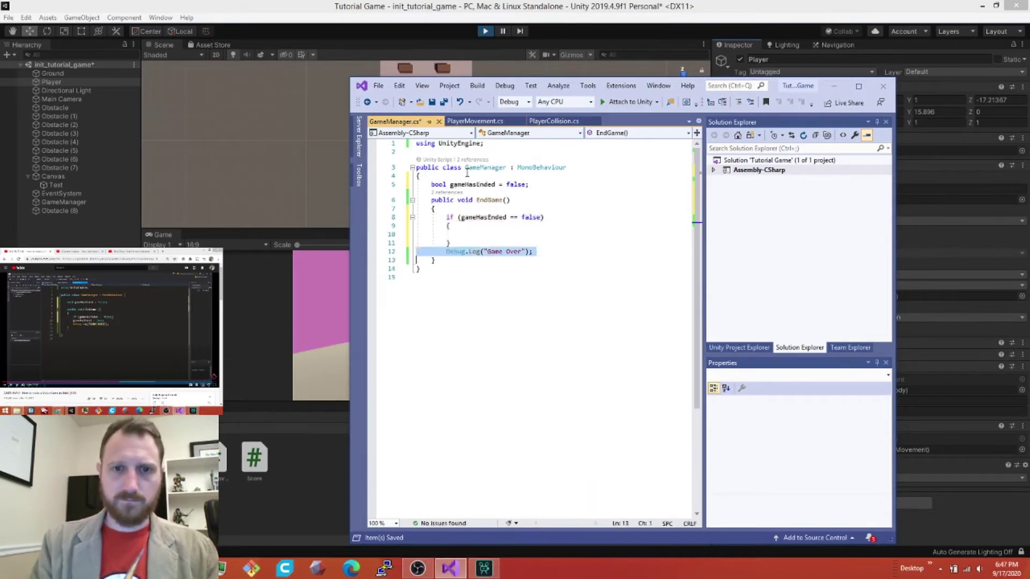
key(alt+Up)
key(Return)
text(game)
key(Tab)
text(= true;)
Return to the Unity editor to test the changes.
click(484, 32)
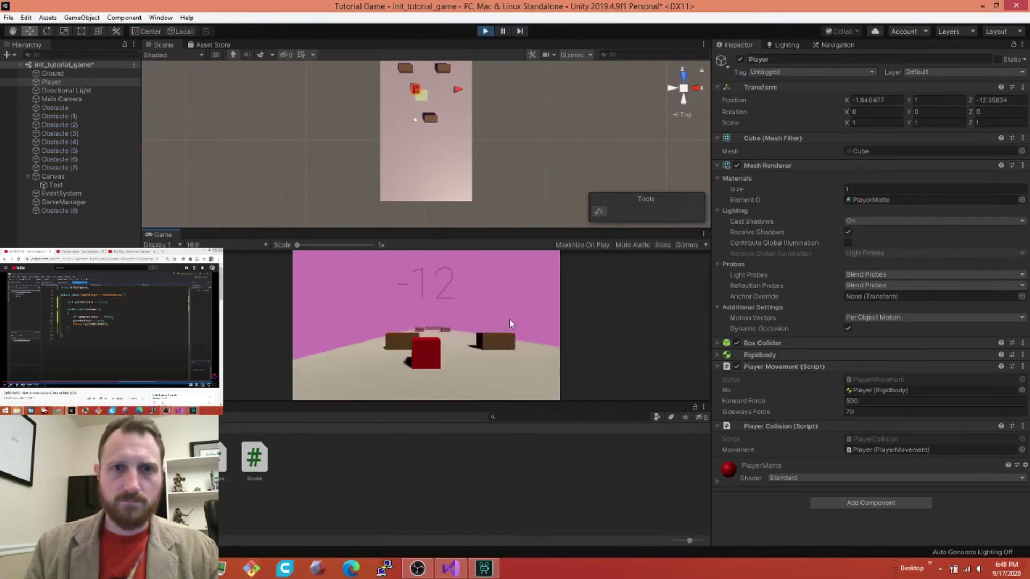
Stop and restart play mode with Ctrl+P to test the game-over logic.
click(483, 34)
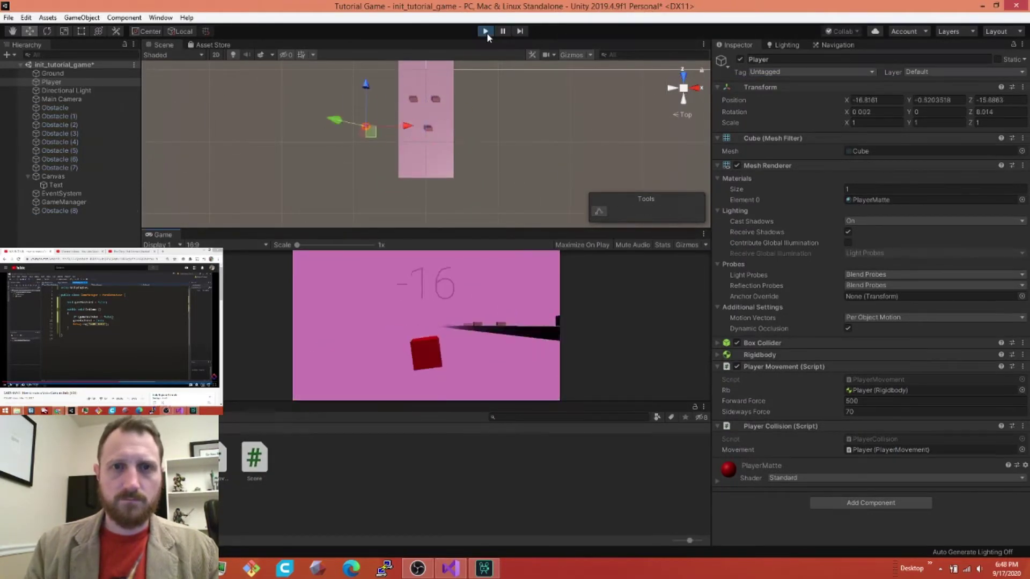
click(487, 34)
click(430, 130)
key(ctrl+p)
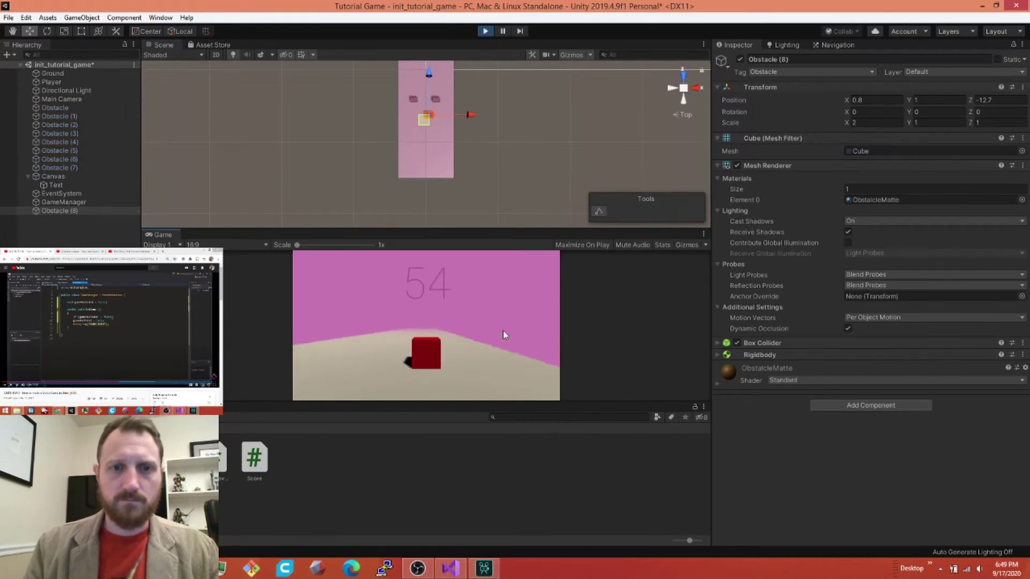
key(ctrl+p)
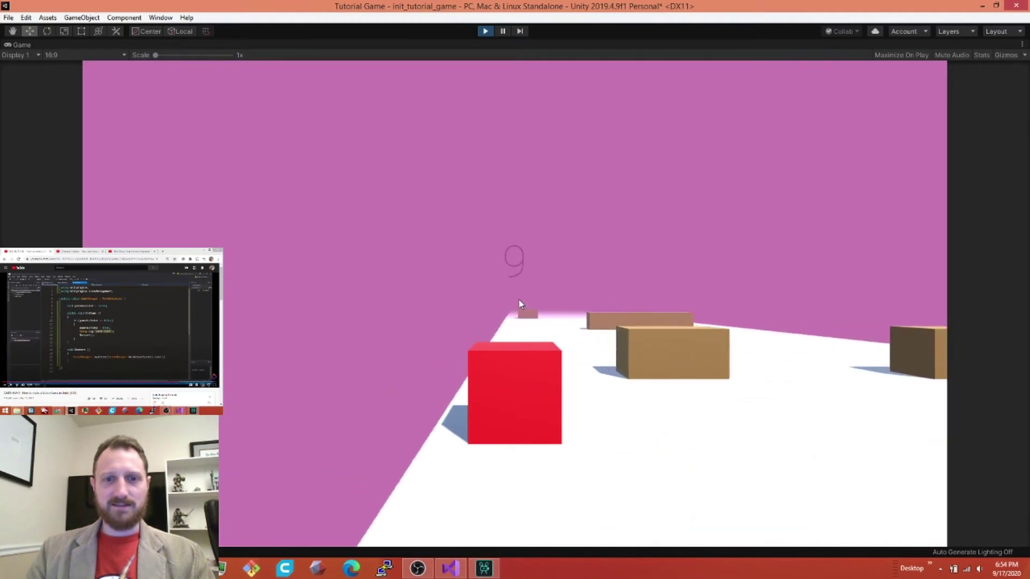
Steer the cube left and right with A and D past obstacles, then stop play.
key(a)
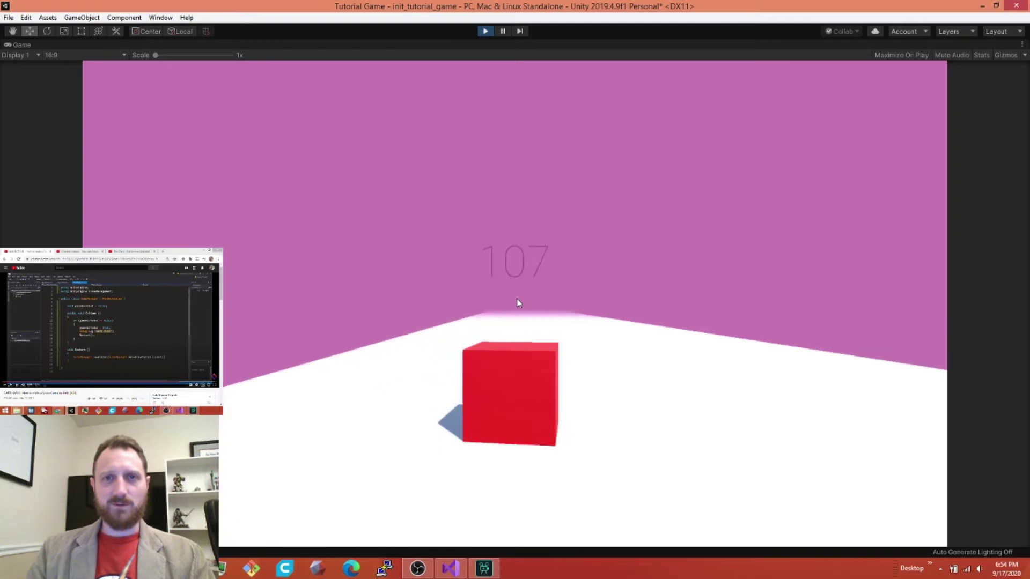
key(d)
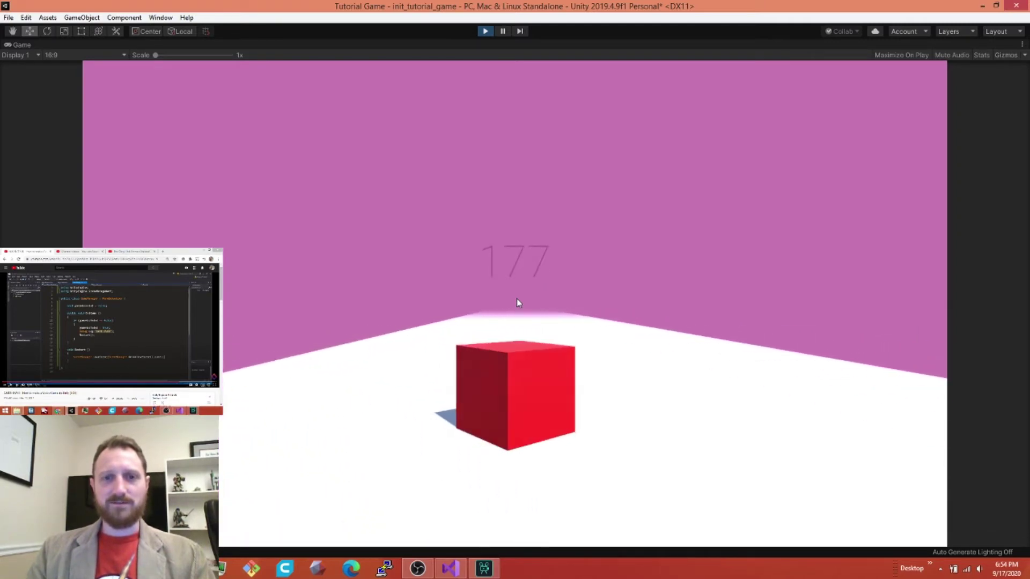
key(a)
key(d)
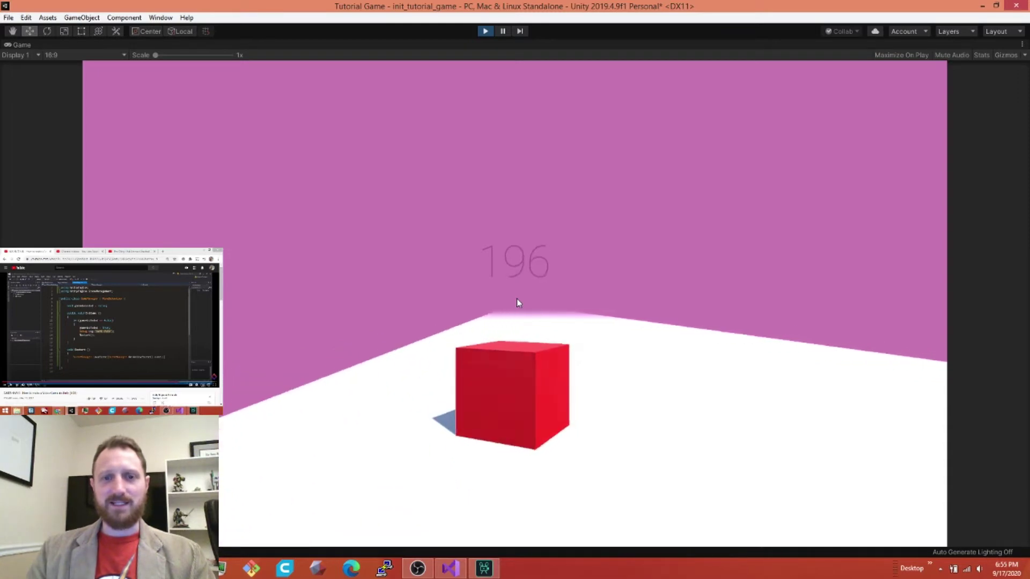
key(a)
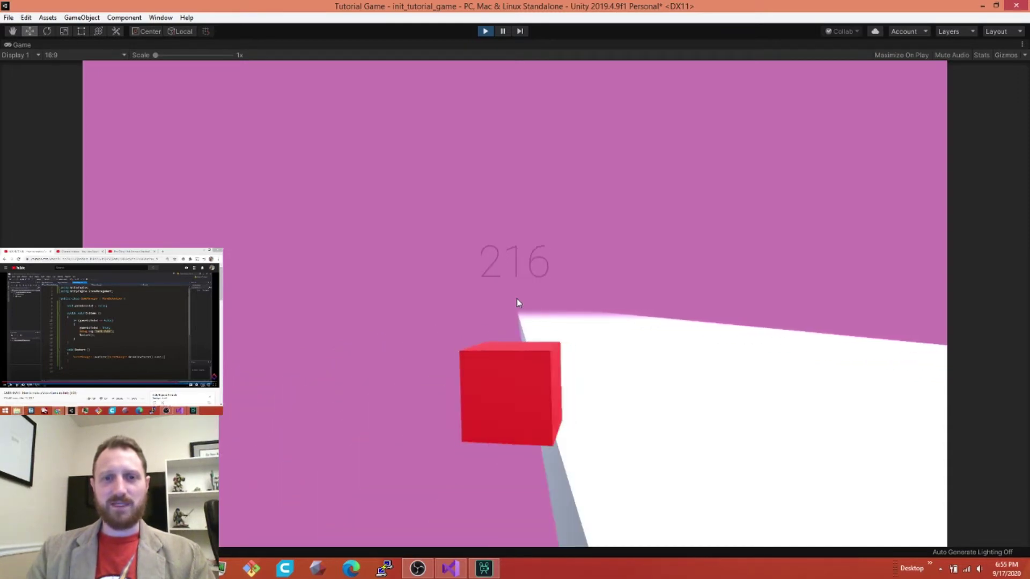
key(d)
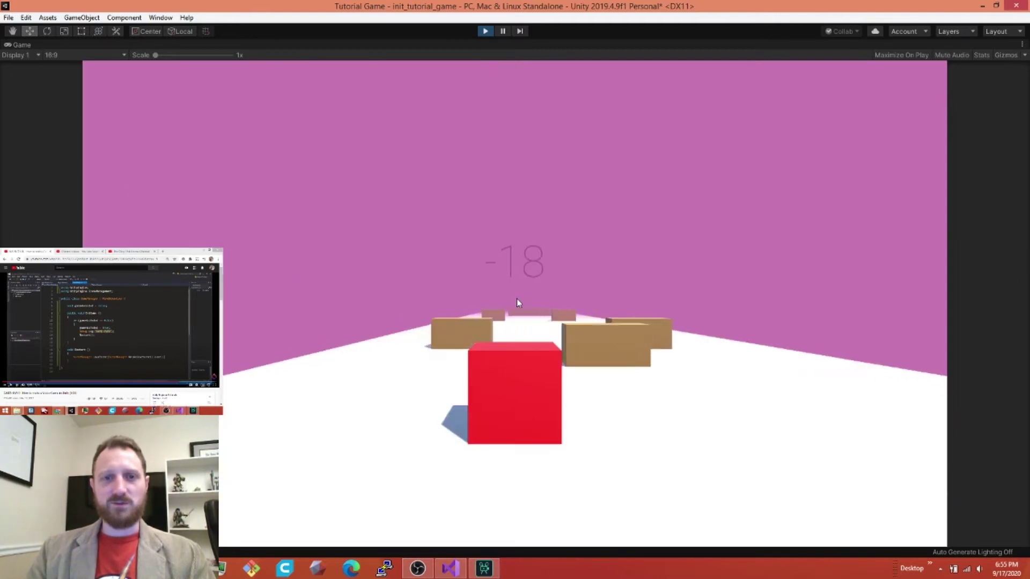
key(a)
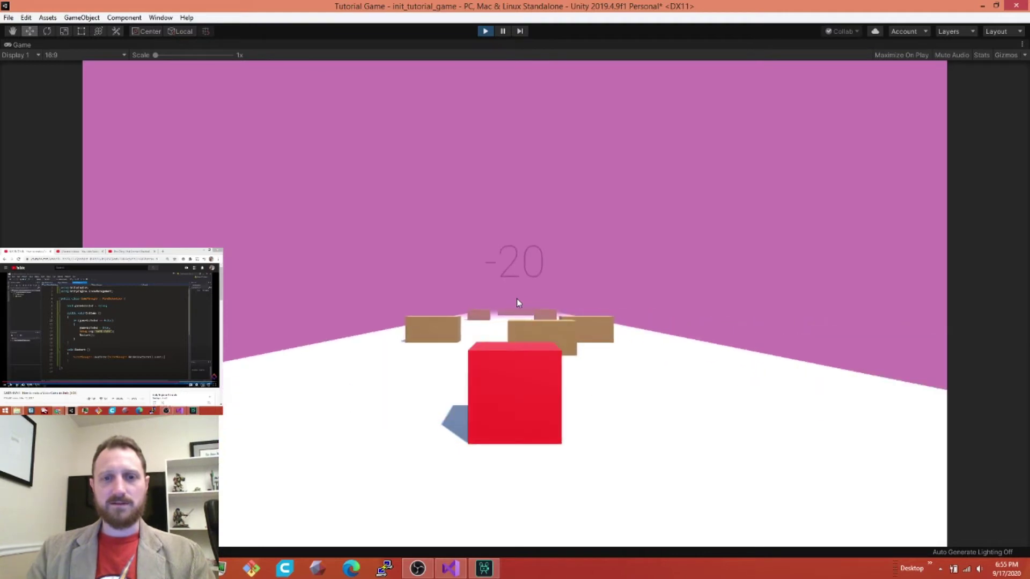
key(a)
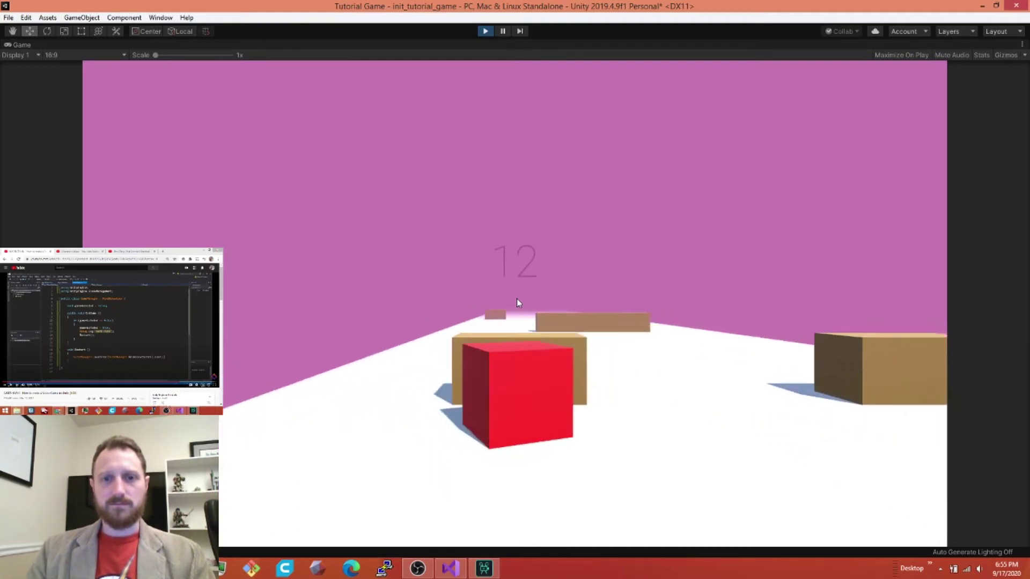
key(a)
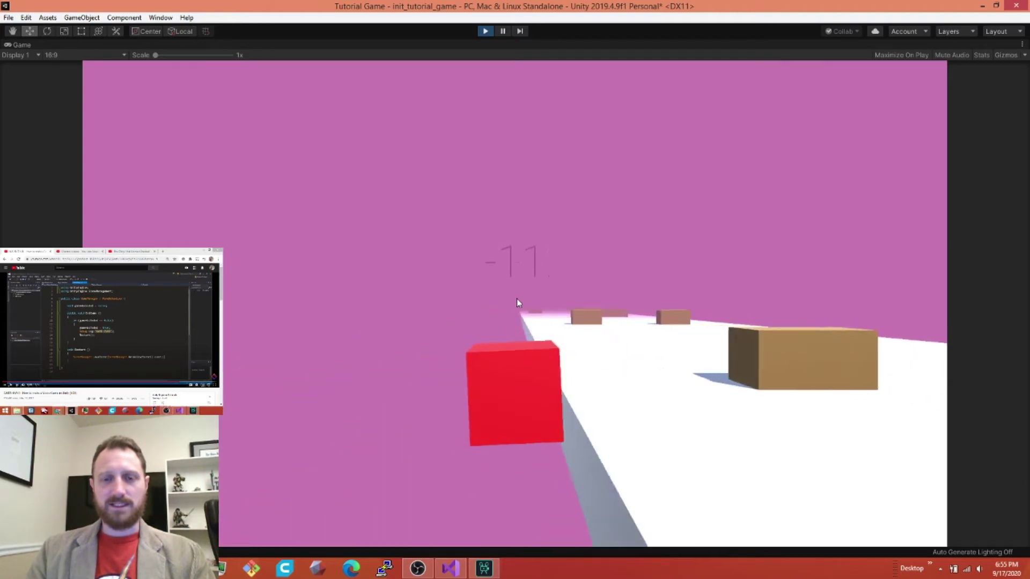
key(d)
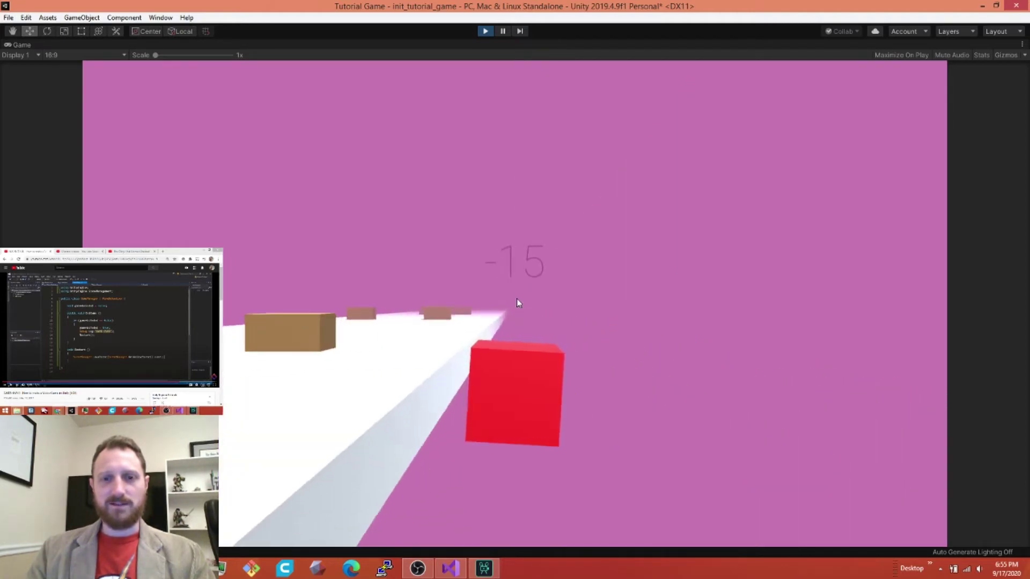
key(a)
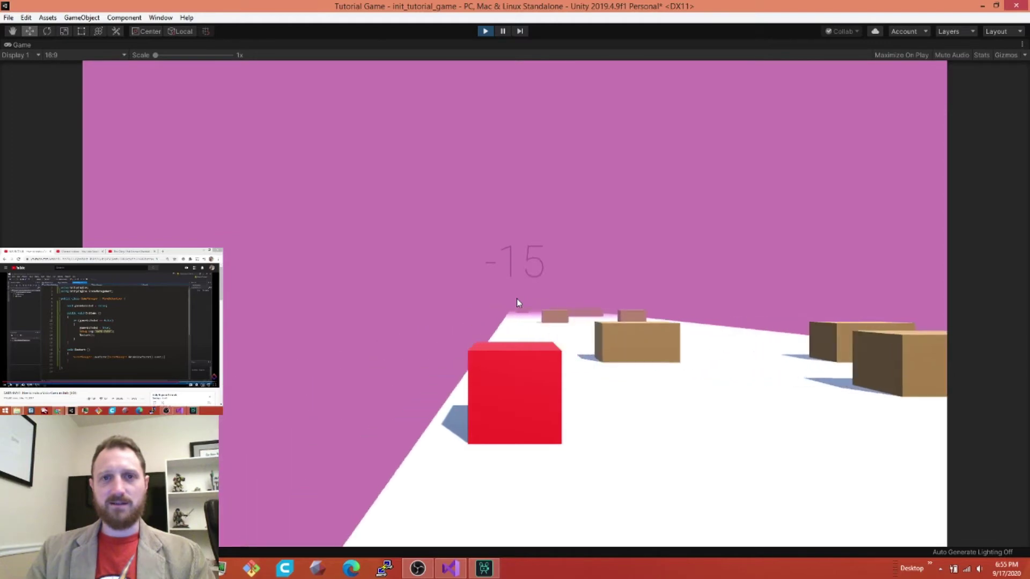
key(d)
key(a)
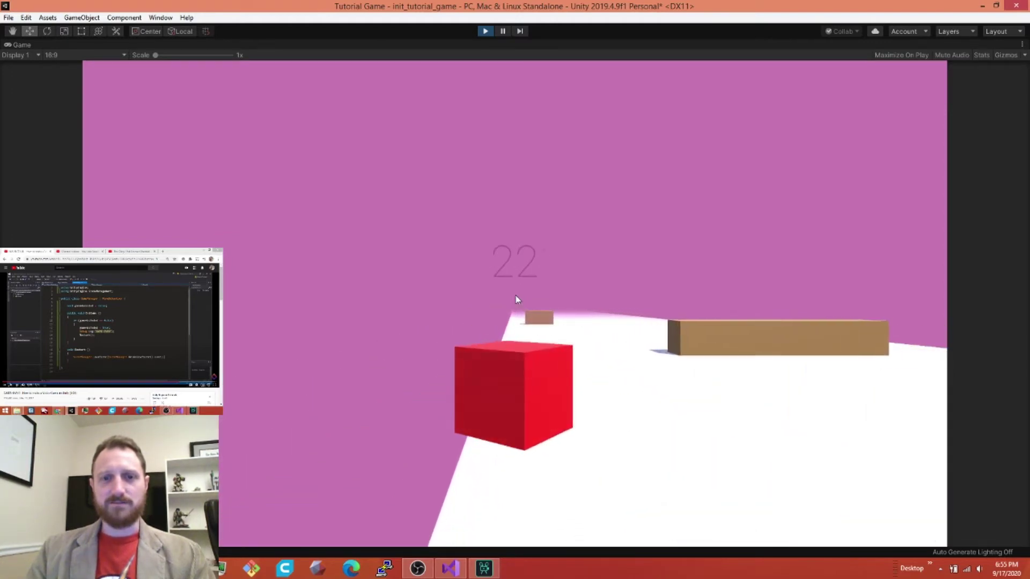
key(d)
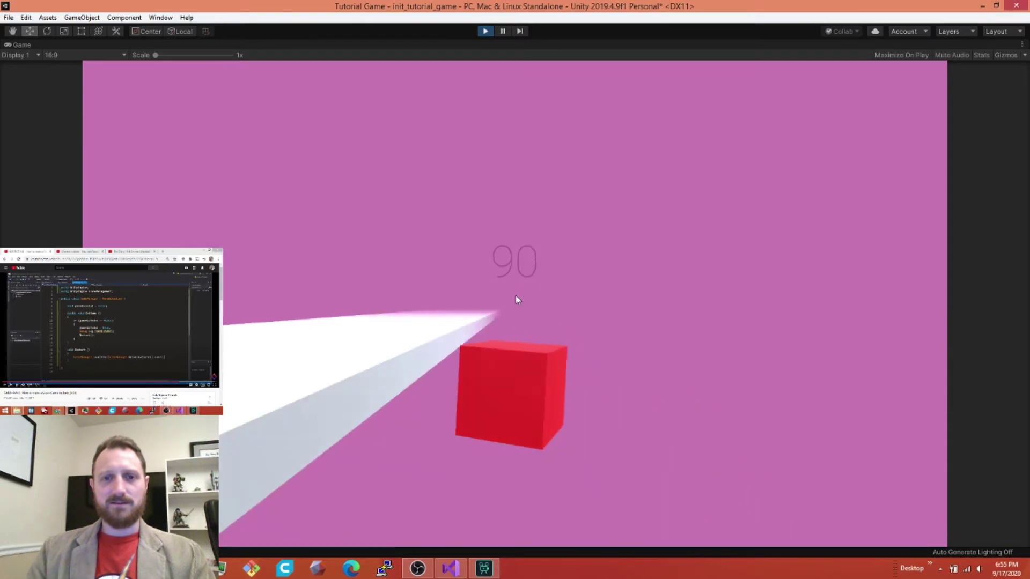
key(a)
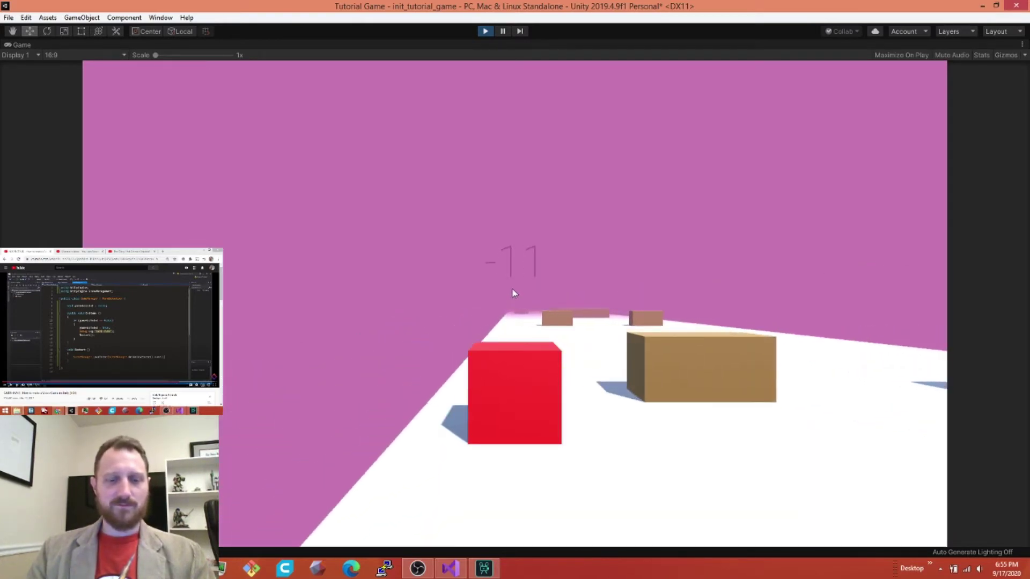
click(485, 31)
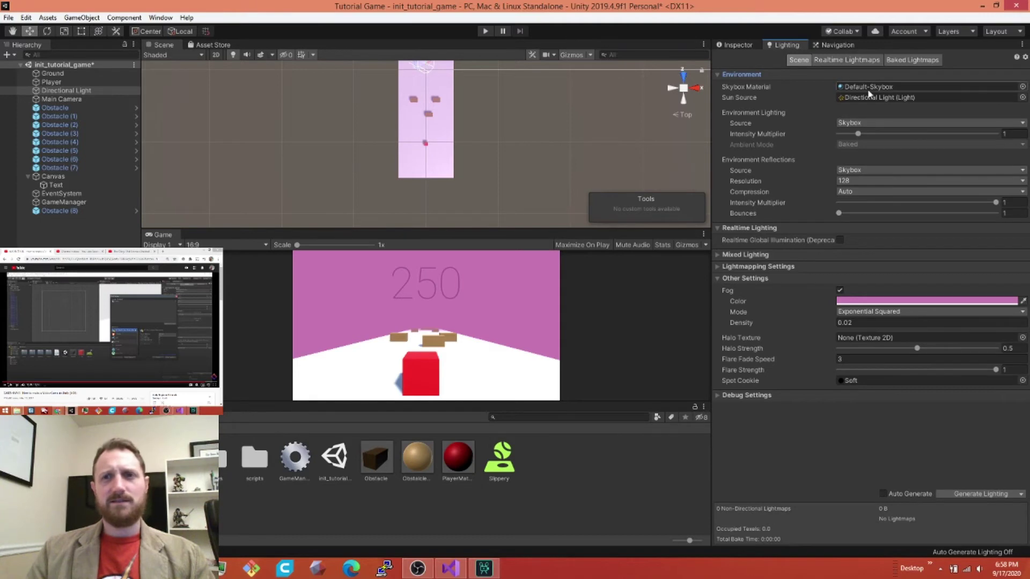
Inspect the Directional Light's properties, then return to the scene lighting settings.
click(732, 44)
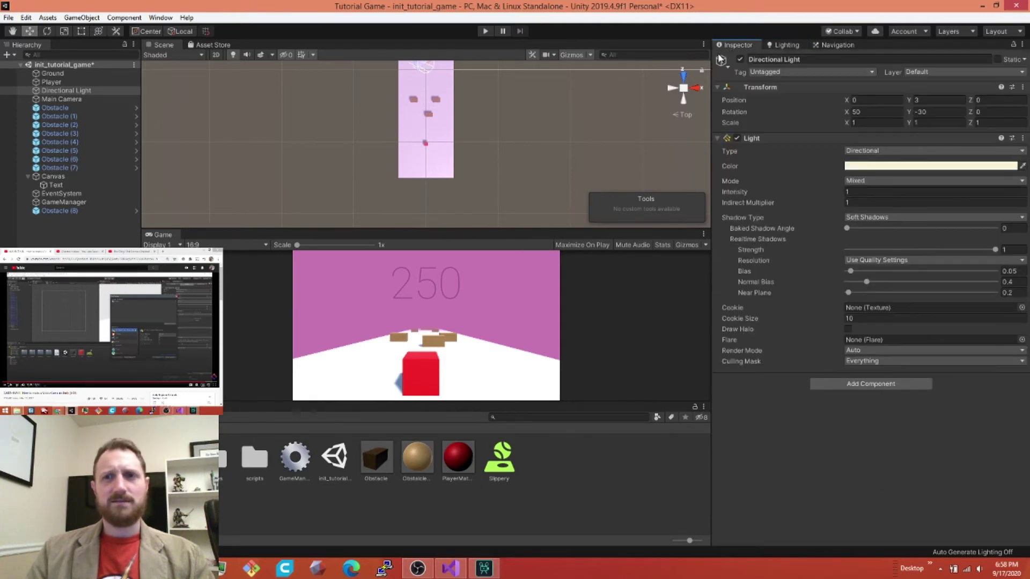
click(92, 66)
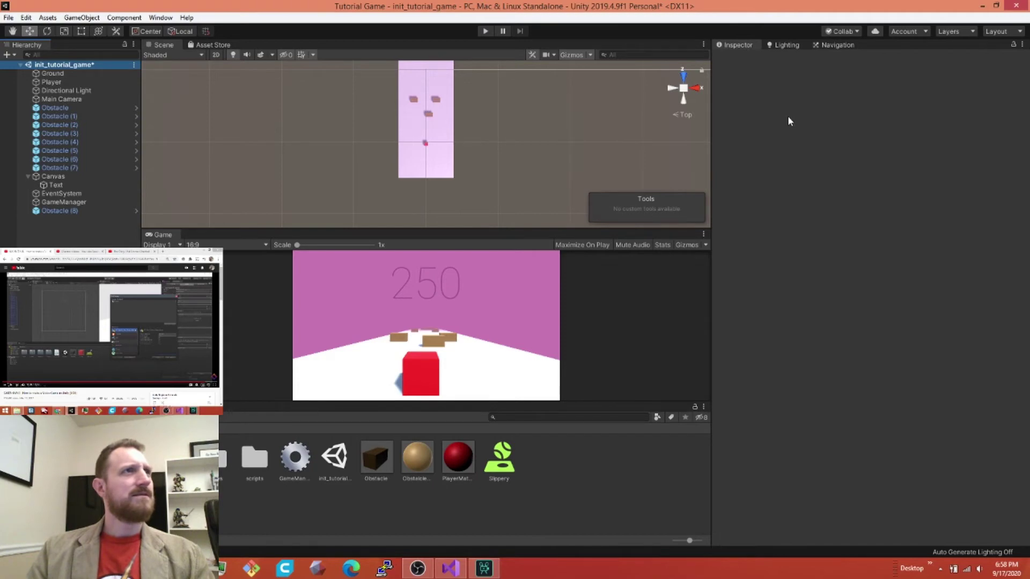
click(787, 47)
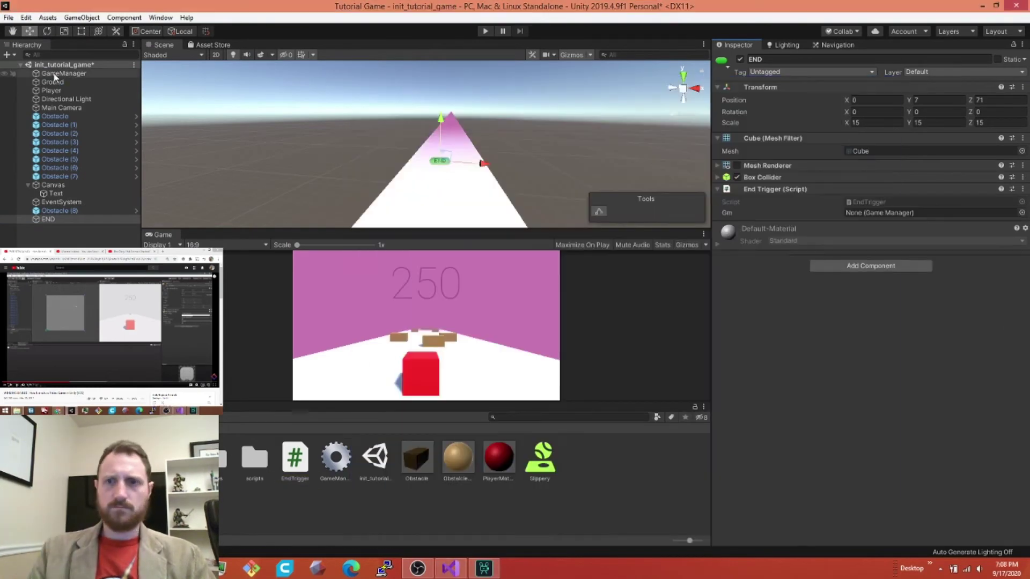
Maximize the Scene view, run the game, then restore the layout and maximize the Game view.
key(shift+space)
click(485, 31)
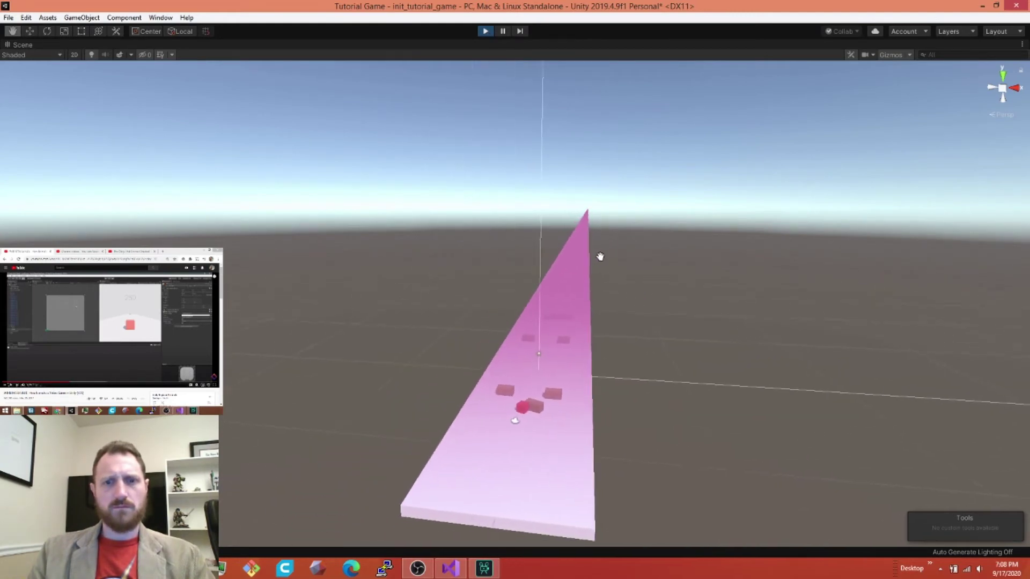
key(shift+space)
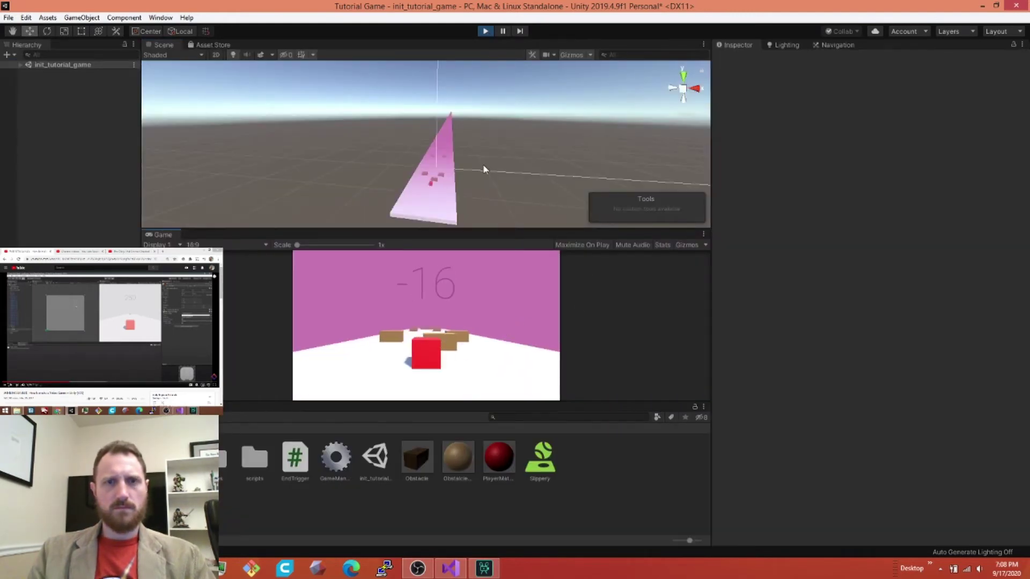
key(shift+space)
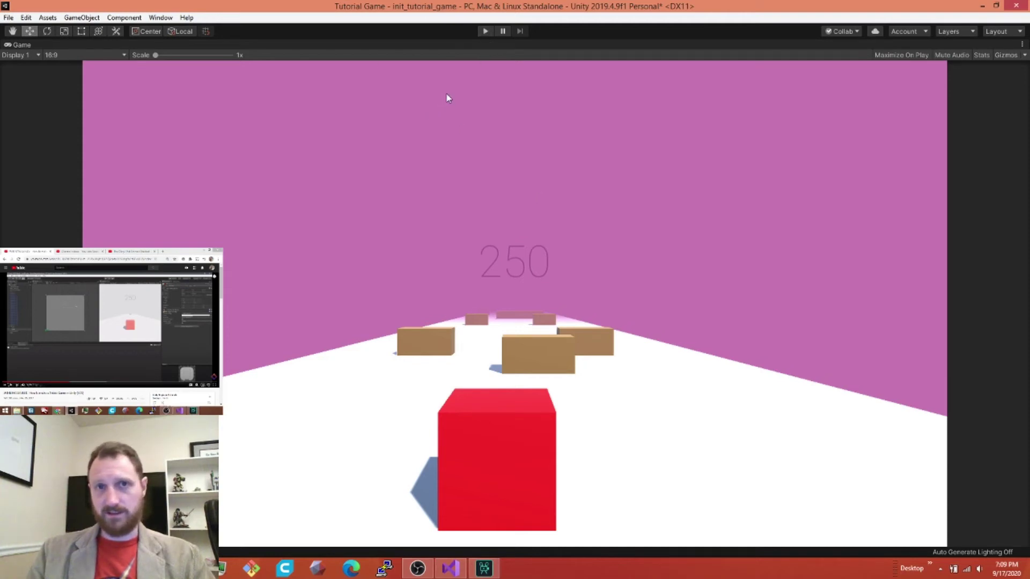
Start Play mode to preview the scene.
click(483, 33)
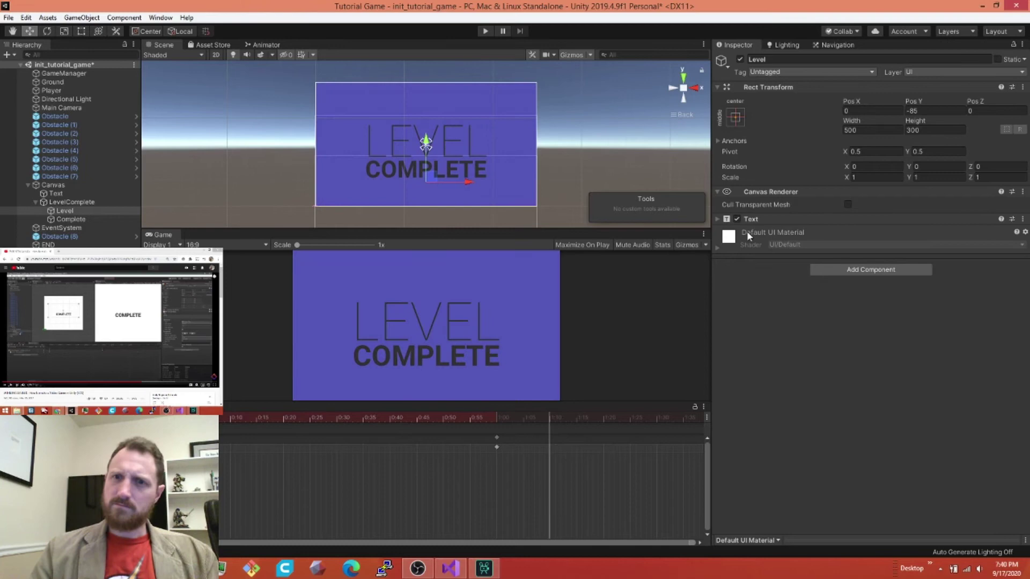
Select the Level text, check its Font picker without changing it, and open its Color picker.
click(863, 219)
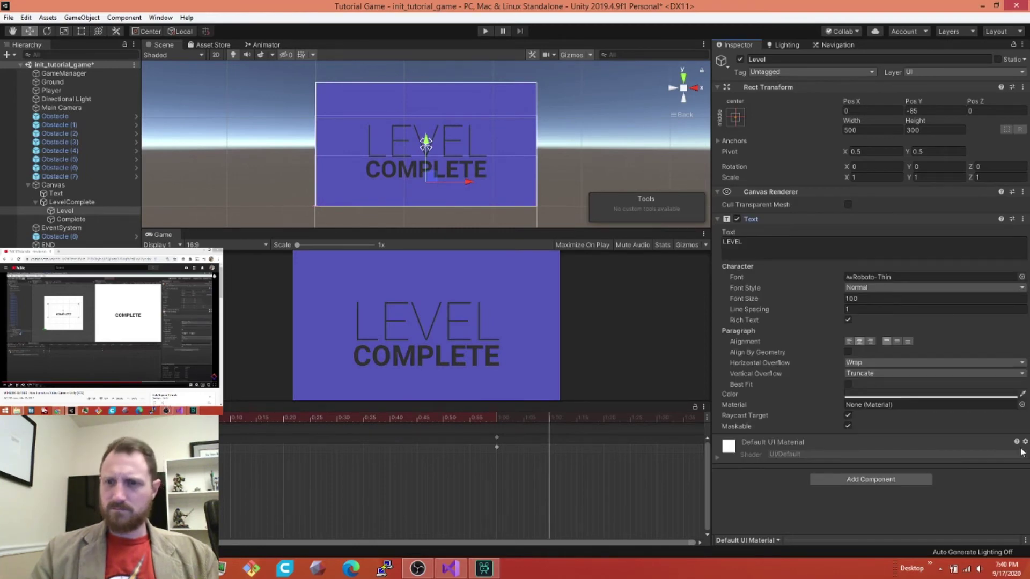
click(1022, 397)
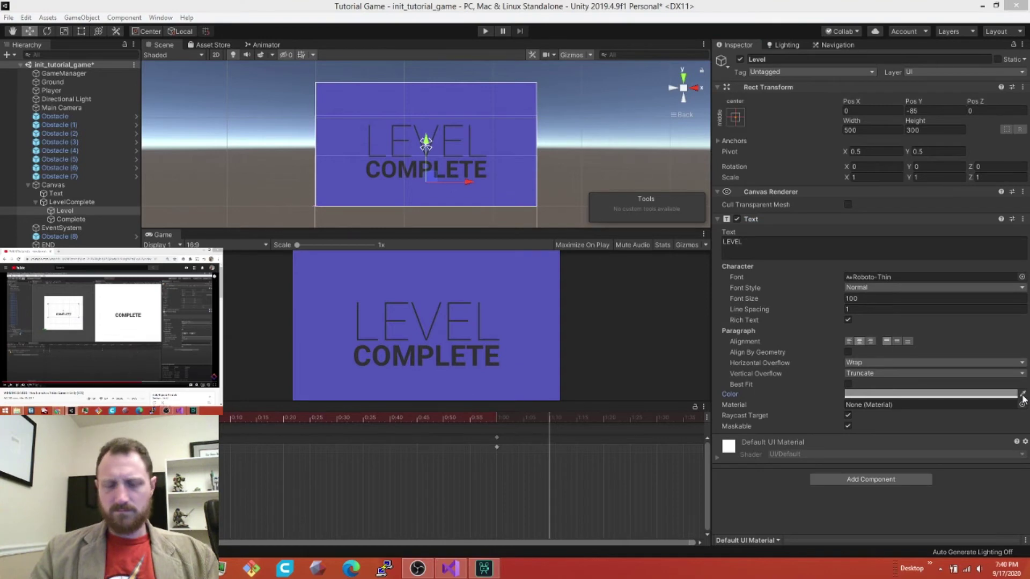
key(ctrl+z)
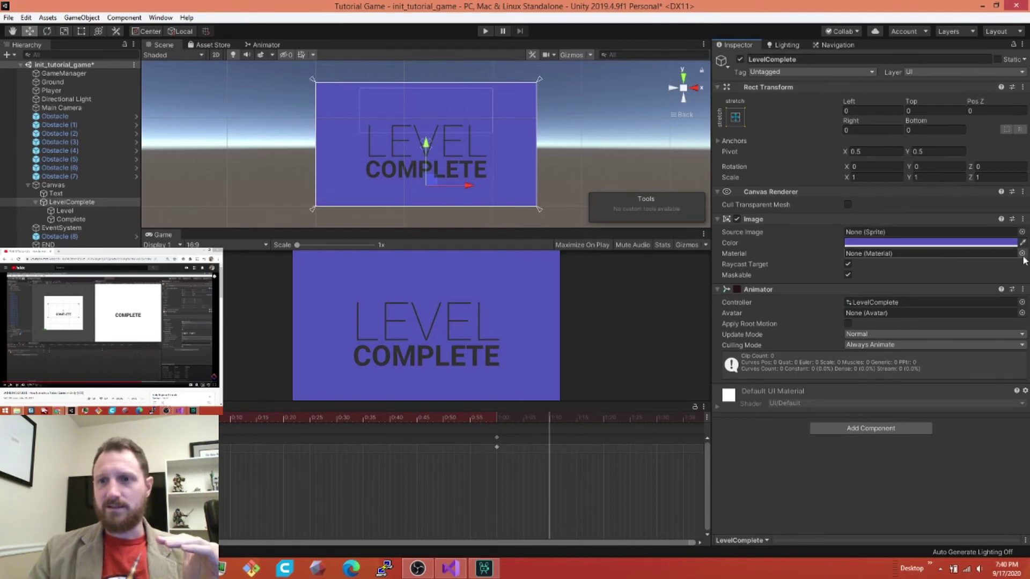
key(Down)
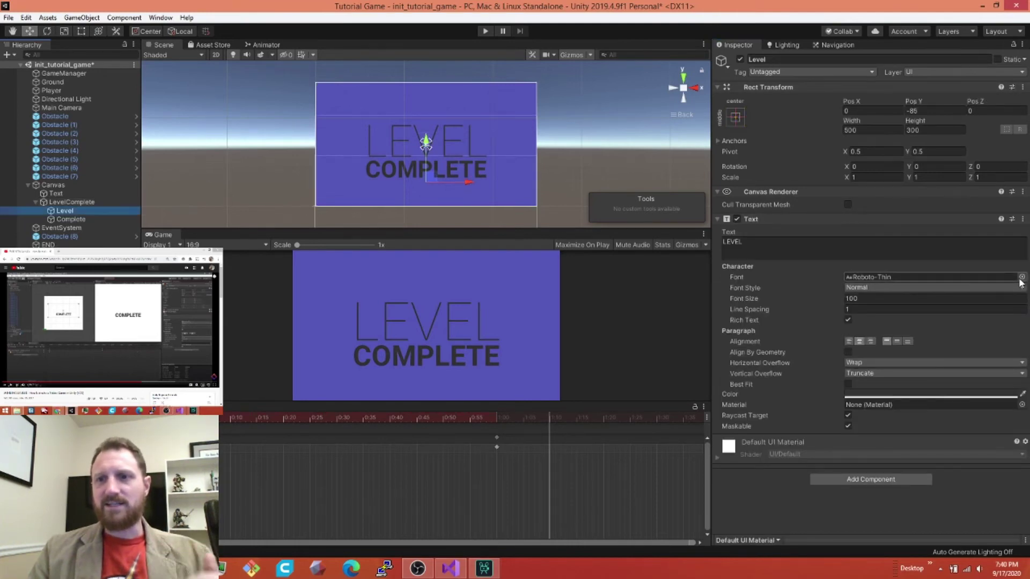
click(1021, 278)
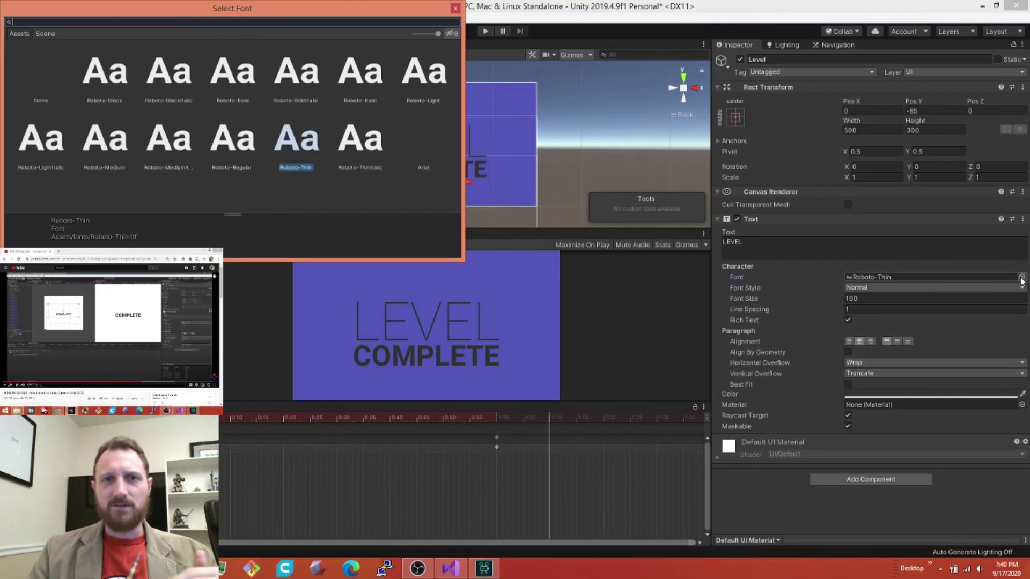
click(456, 9)
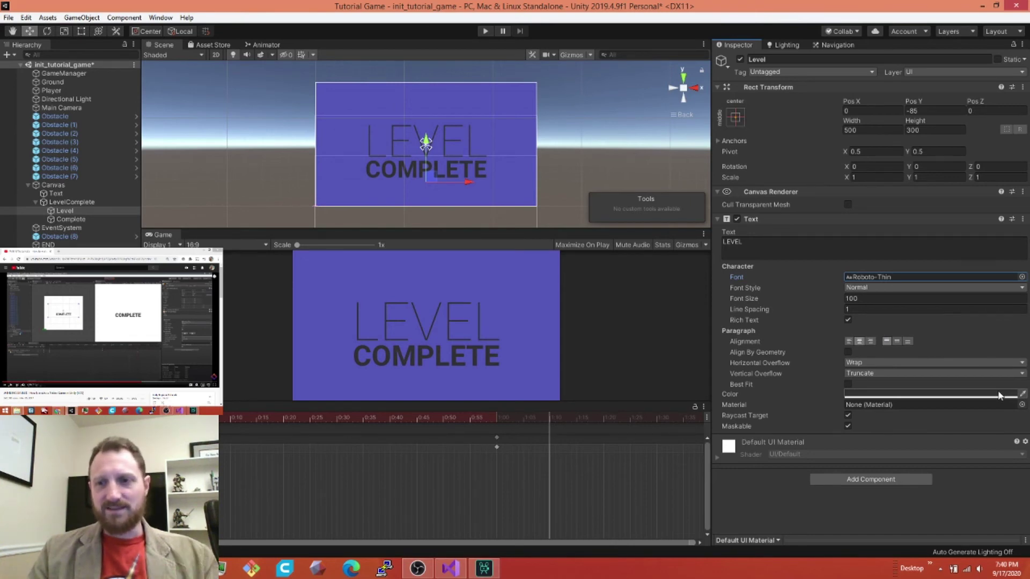
click(999, 395)
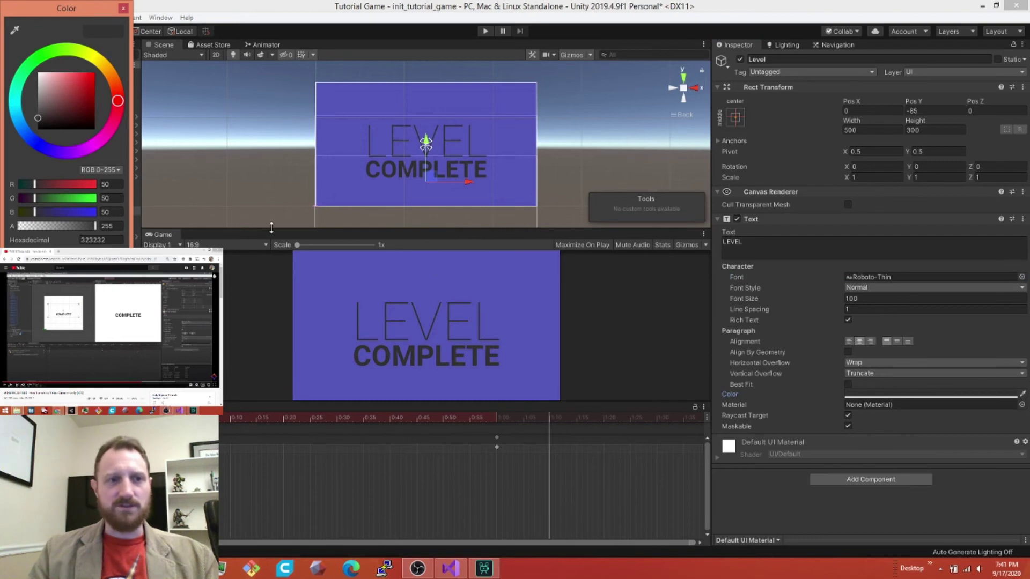
Set the LEVEL and COMPLETE text colour alpha to 0 at the start keyframe.
drag(79, 225, 18, 226)
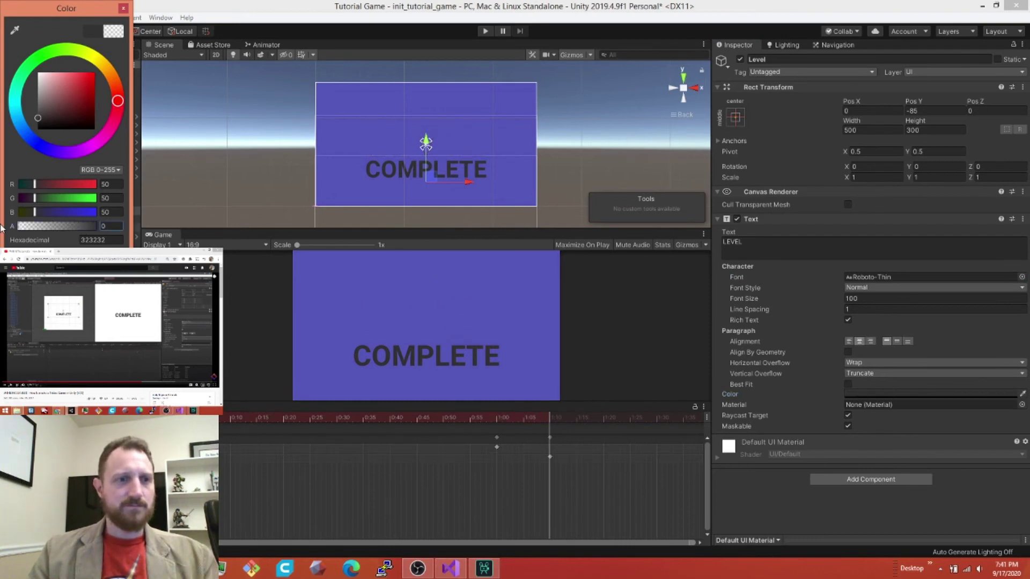
click(71, 219)
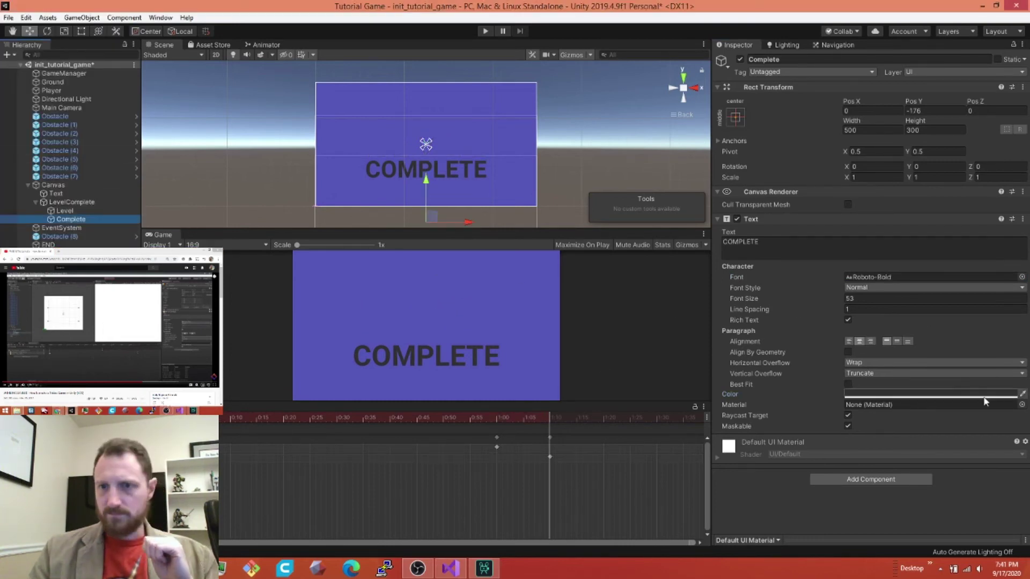
click(934, 394)
drag(79, 225, 18, 225)
click(133, 6)
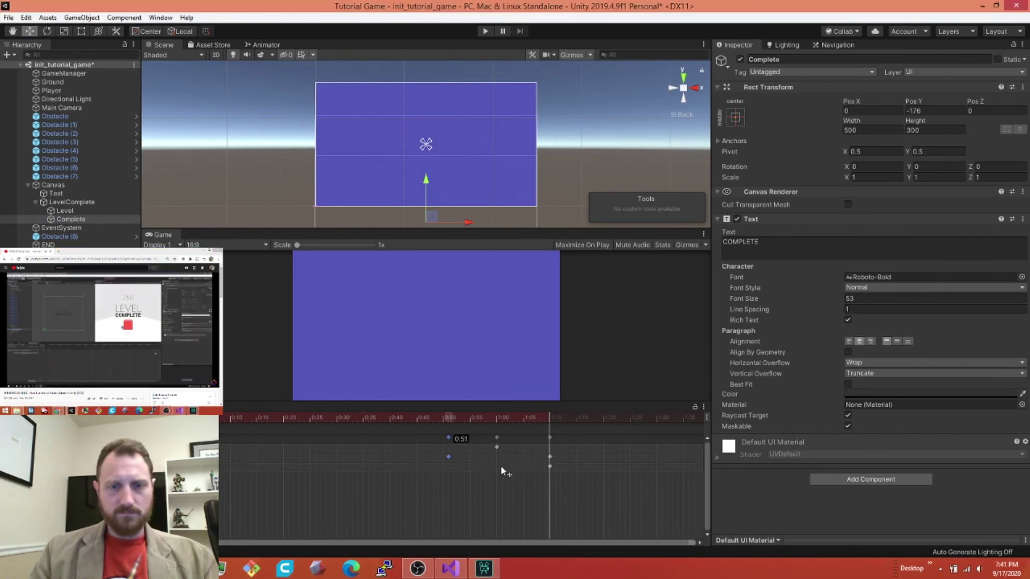
Move the fade keyframes slightly earlier, preview the animation, and maximize the Game view.
drag(549, 465, 539, 465)
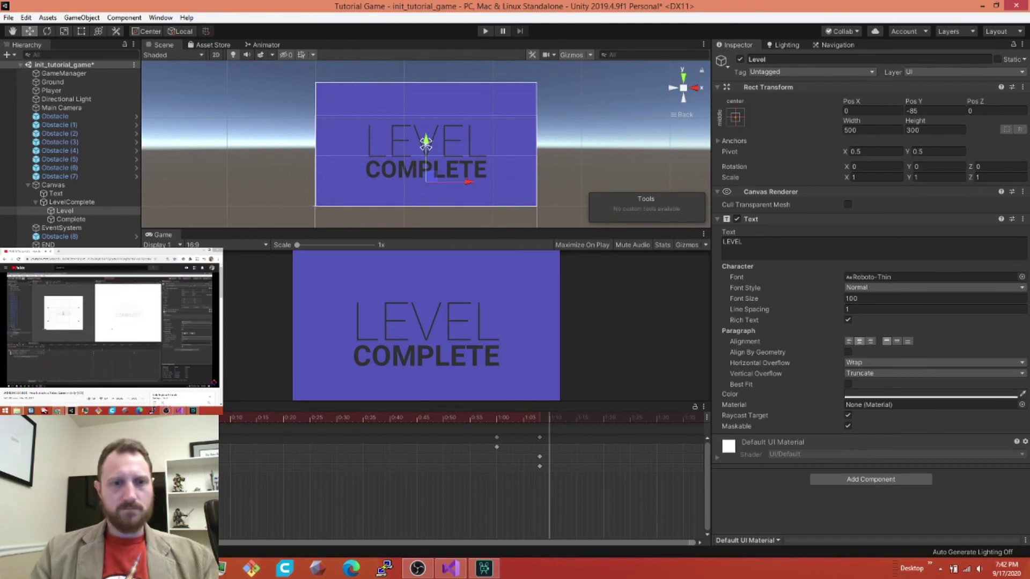
drag(496, 437, 437, 437)
drag(550, 418, 438, 418)
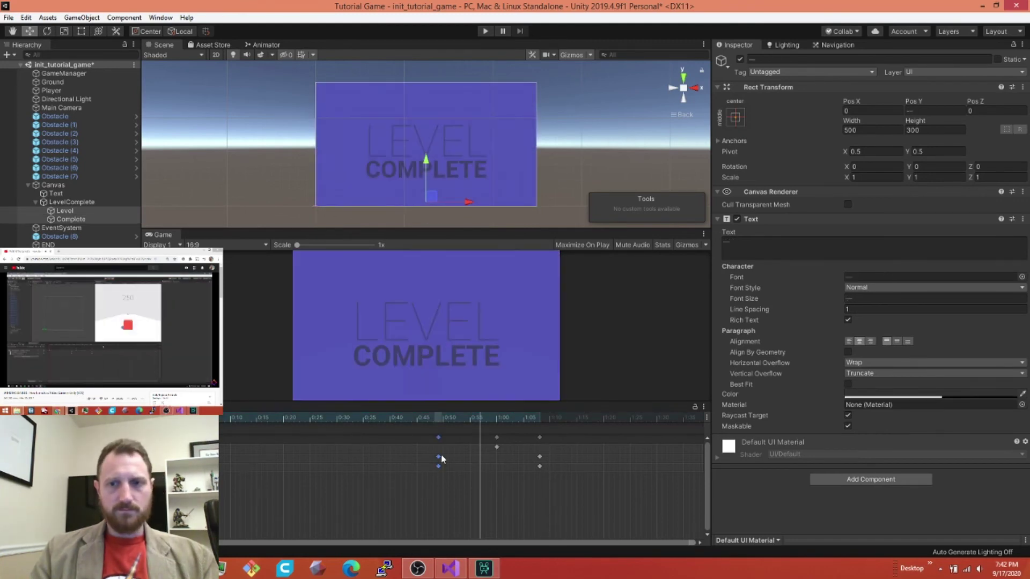
click(125, 12)
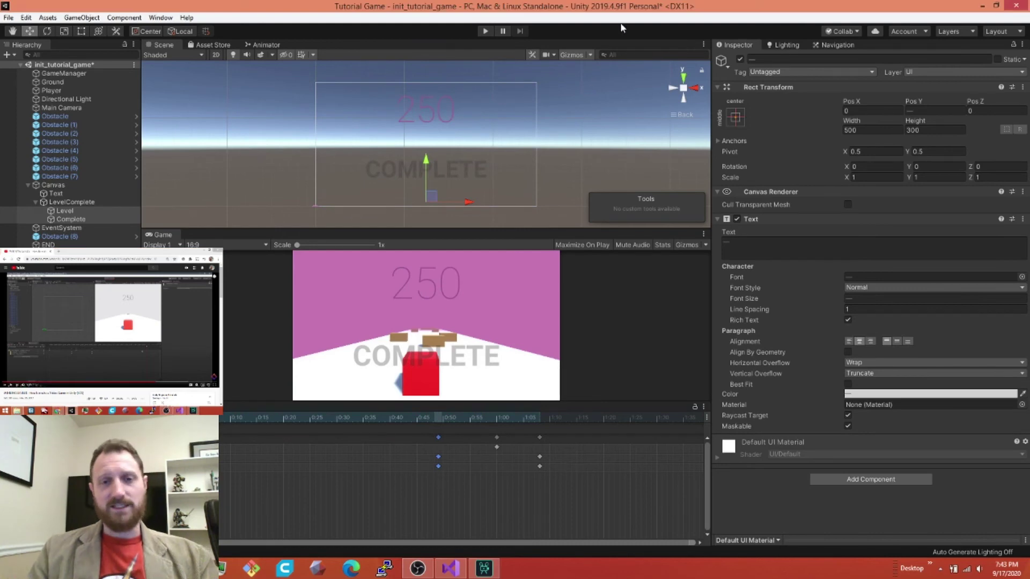
click(438, 461)
key(shift+space)
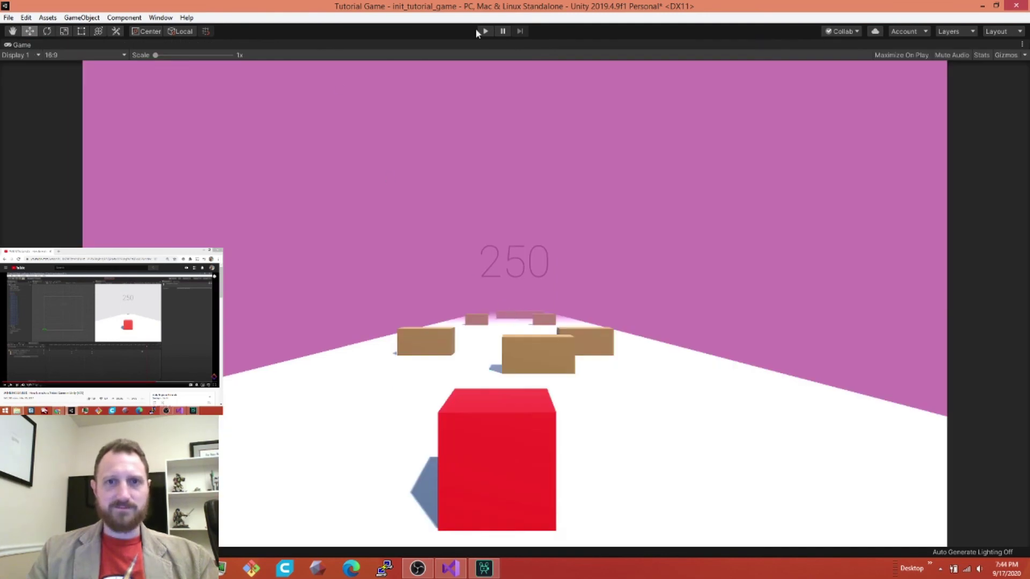
click(486, 33)
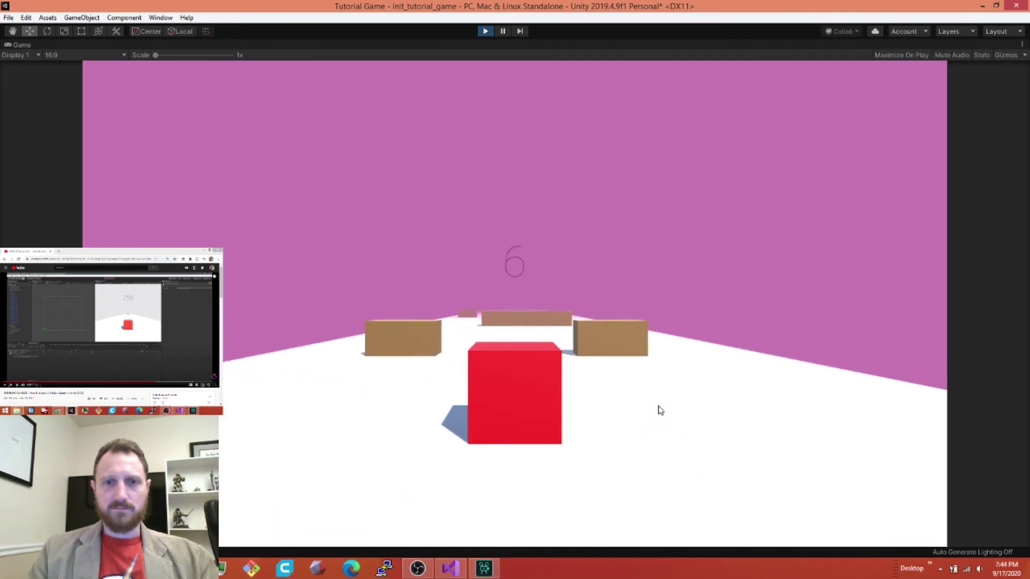
key(a)
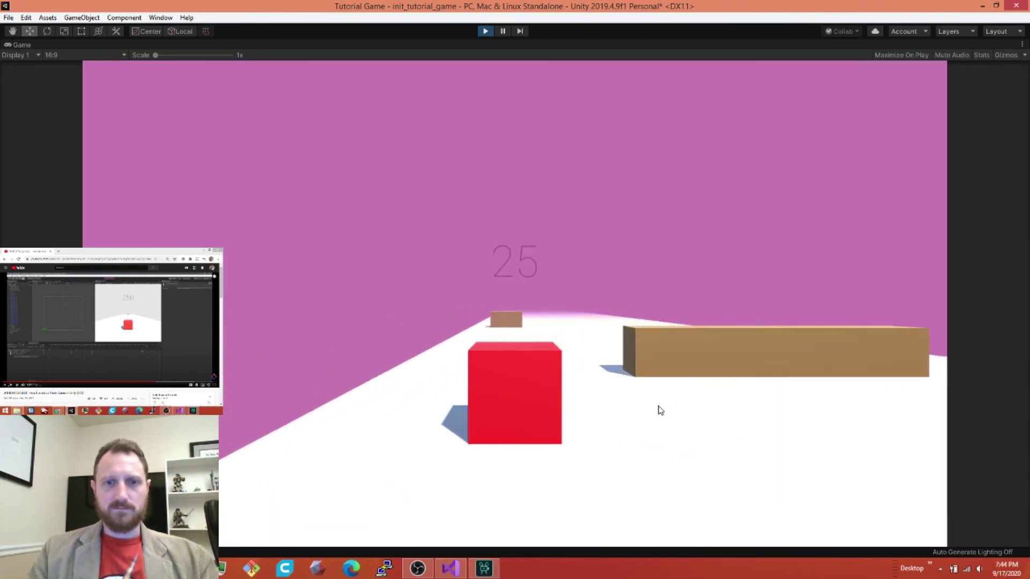
key(d)
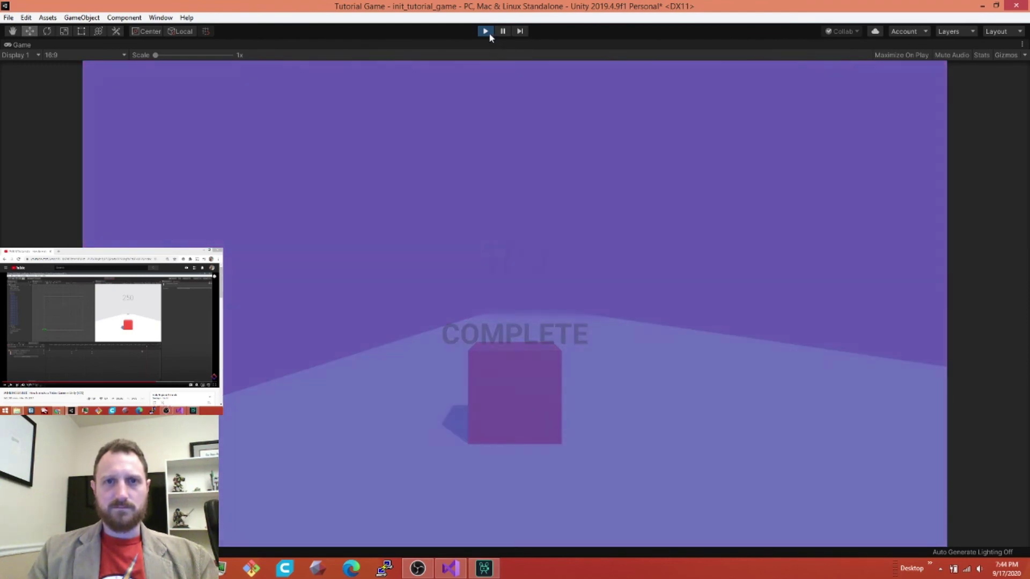
click(485, 31)
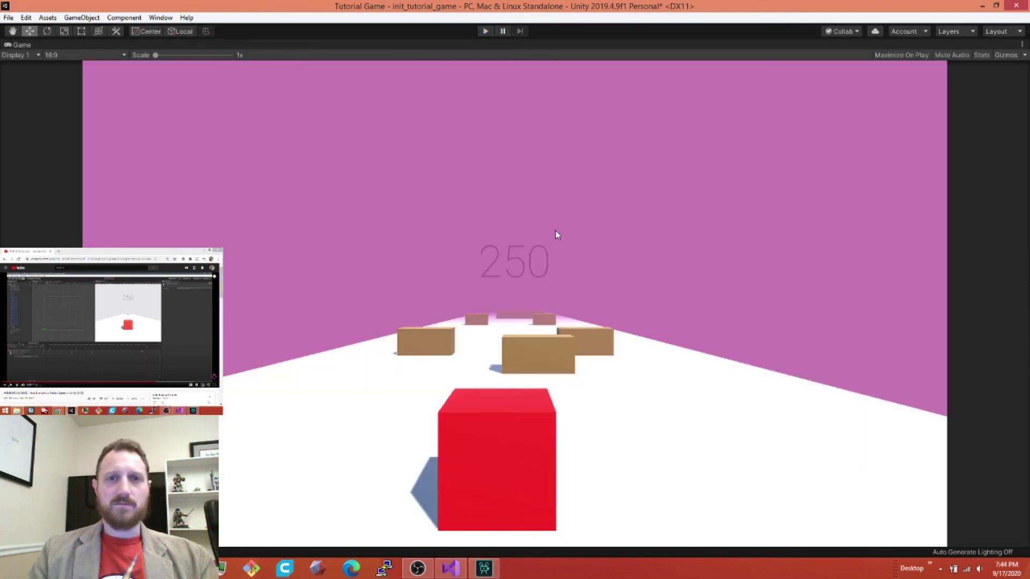